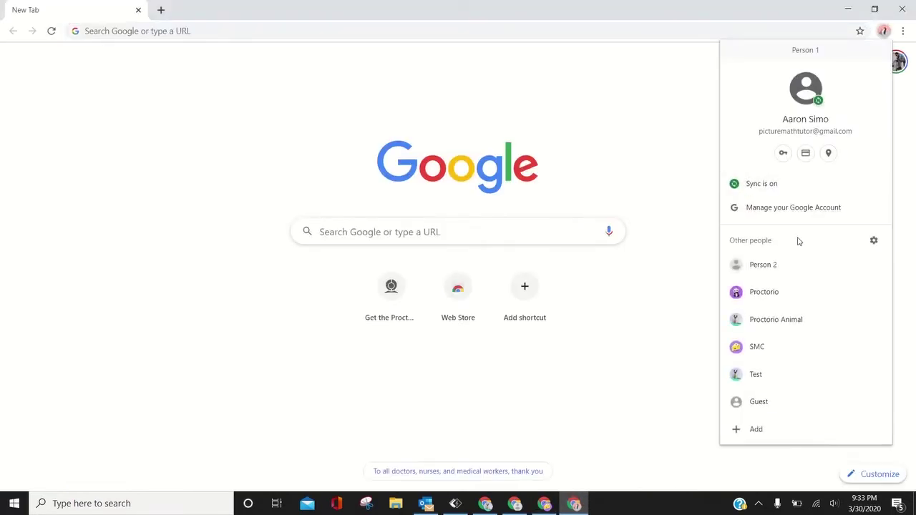
# Move from the Proctorio Animal profile to the Proctorio profile's Chapter 8 test b quiz window.
pyautogui.click(766, 323)
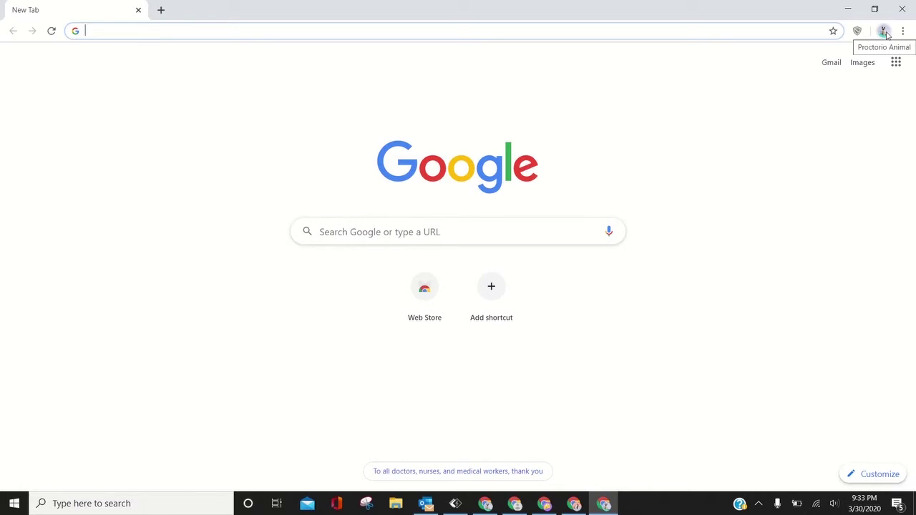
pyautogui.click(885, 32)
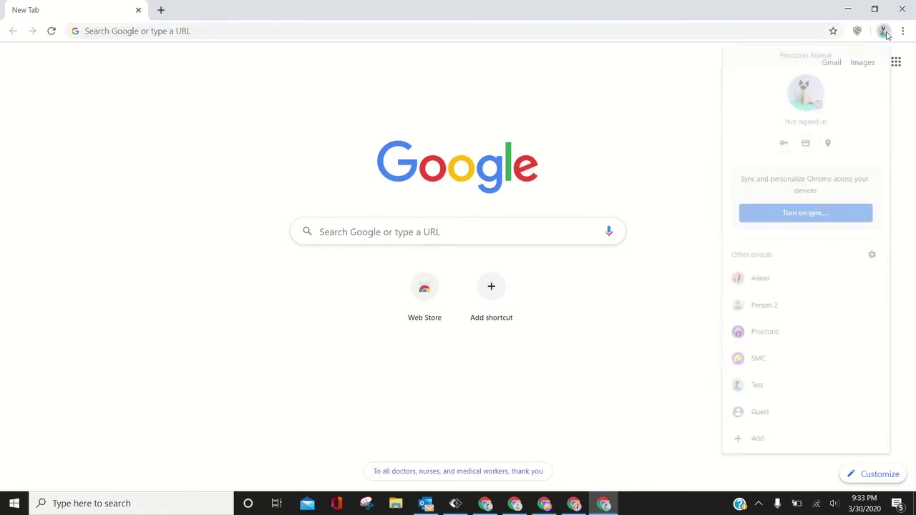
pyautogui.click(781, 331)
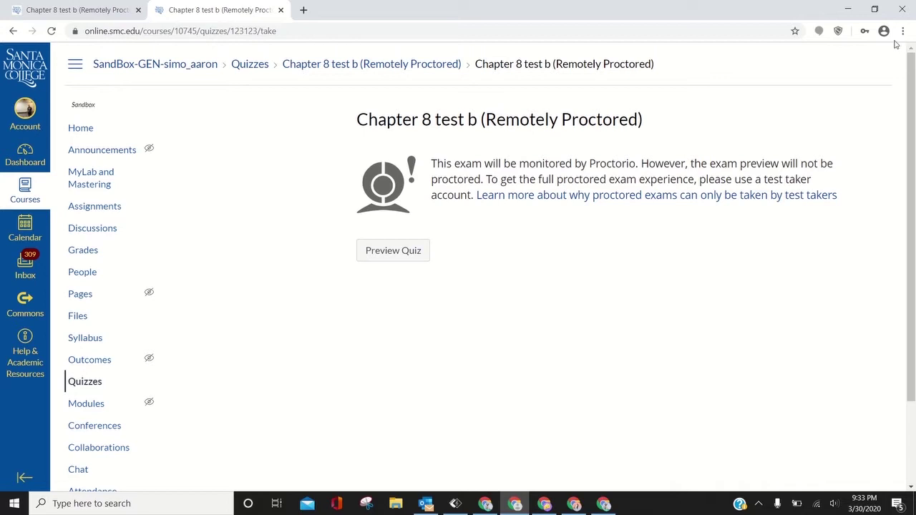
# In a new tab, open Canvas from the bookmarks and go to the course's Quizzes list.
pyautogui.click(304, 10)
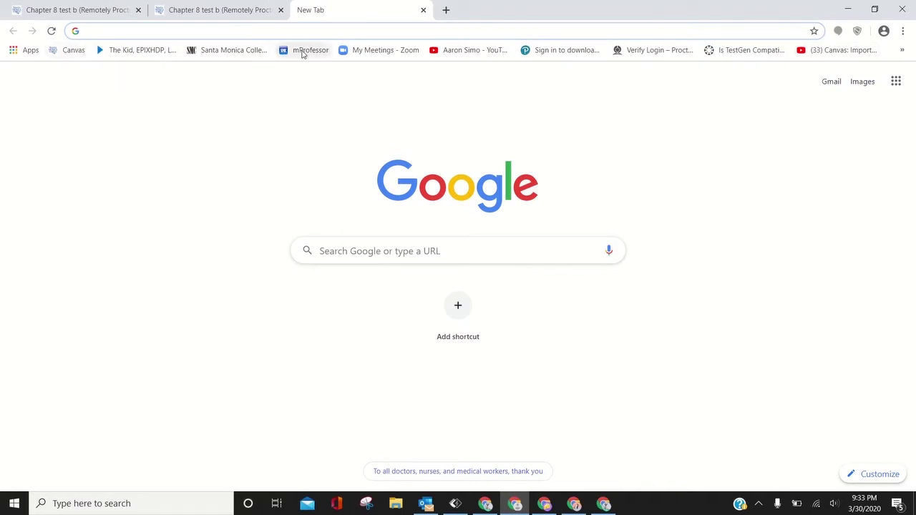
pyautogui.click(66, 51)
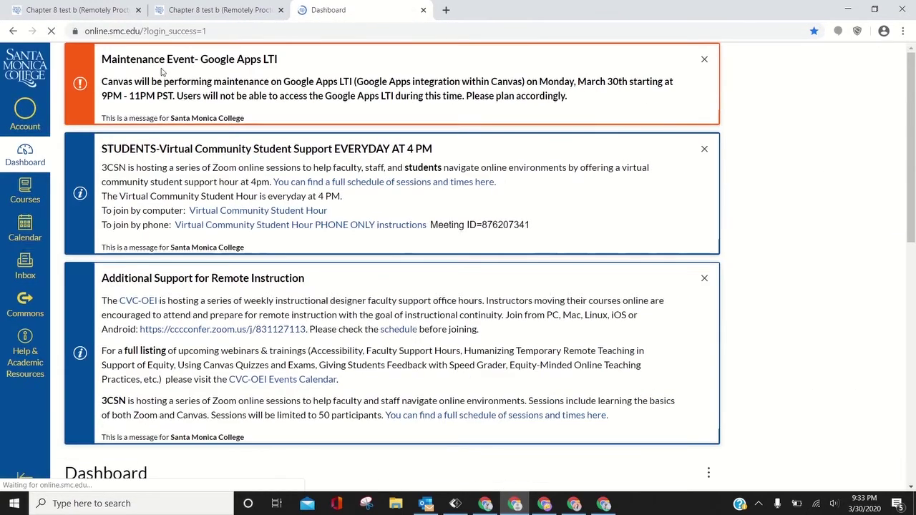
pyautogui.scroll(-4, 369, 285)
pyautogui.scroll(-4, 369, 285)
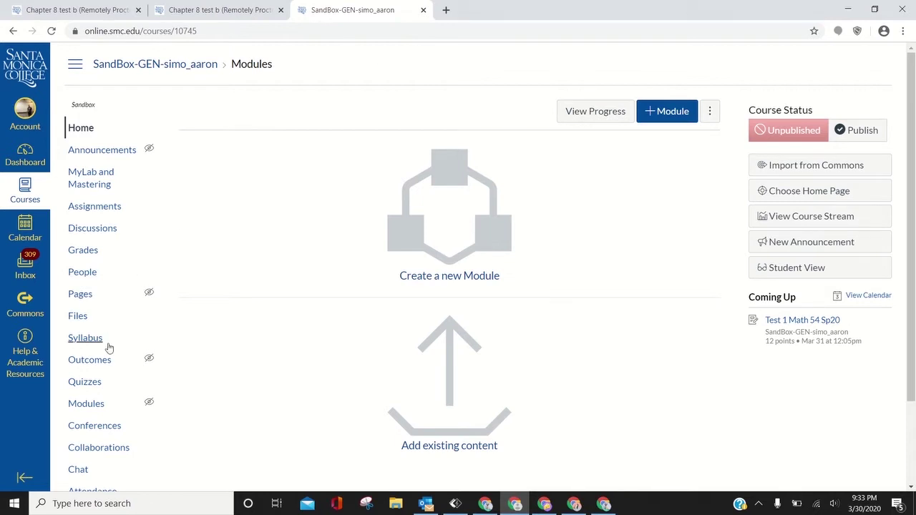
pyautogui.click(96, 382)
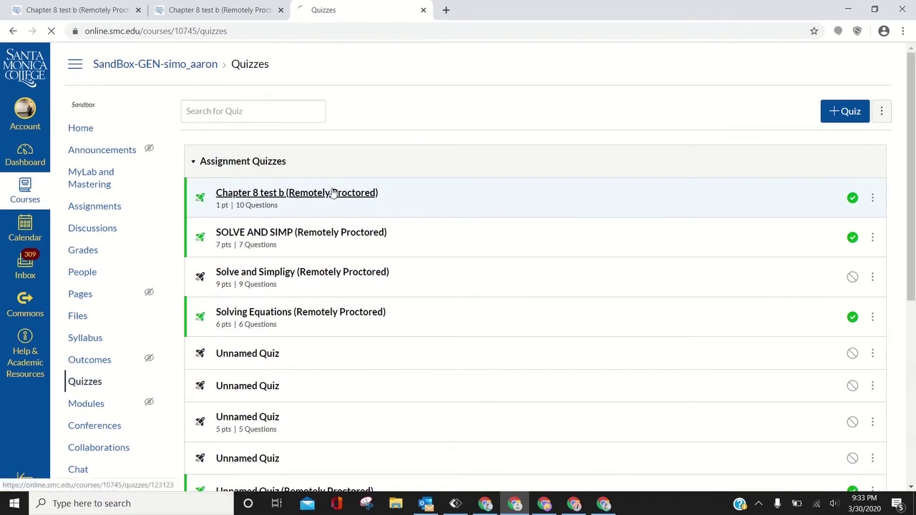
# Preview the Chapter 8 test b quiz, then reload the preview page and confirm the resubmission.
pyautogui.click(333, 192)
pyautogui.click(635, 115)
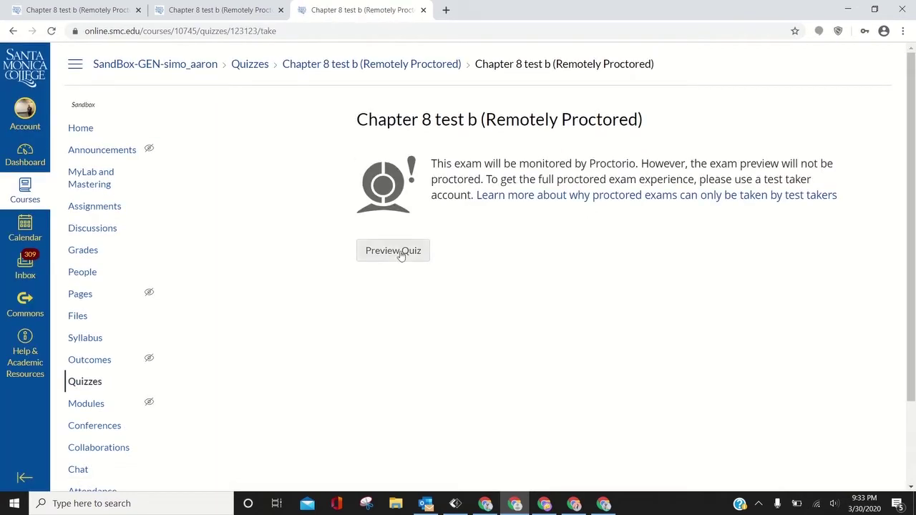
pyautogui.click(402, 251)
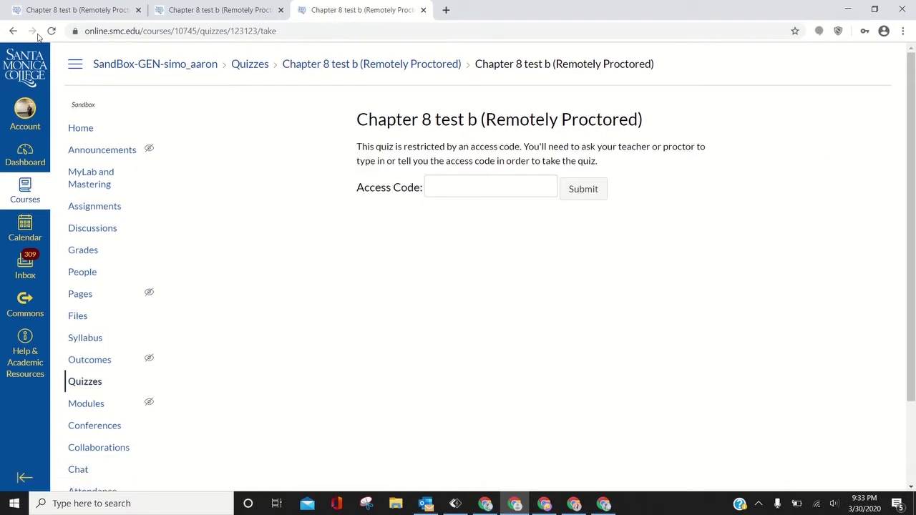
pyautogui.click(51, 30)
pyautogui.click(504, 123)
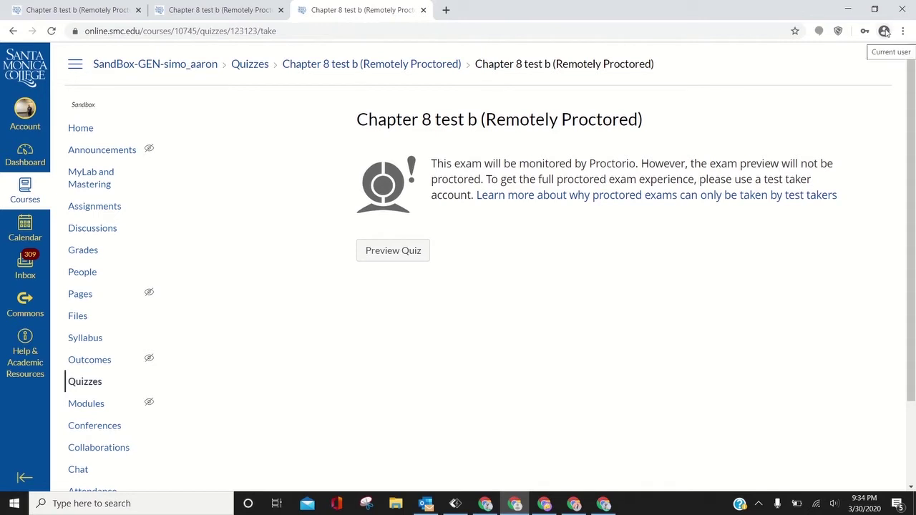
# Retry the Chapter 8 test b proctored preview from the Quizzes list.
pyautogui.click(91, 379)
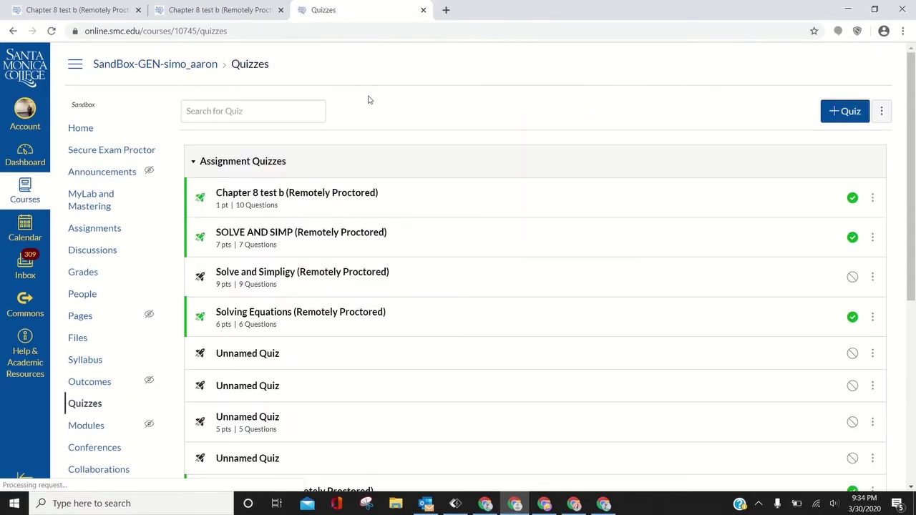
pyautogui.click(279, 196)
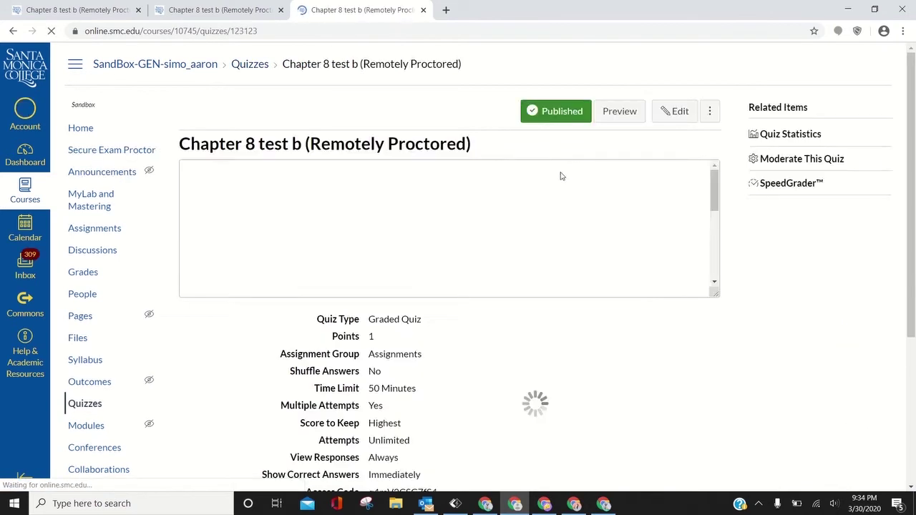
pyautogui.click(621, 114)
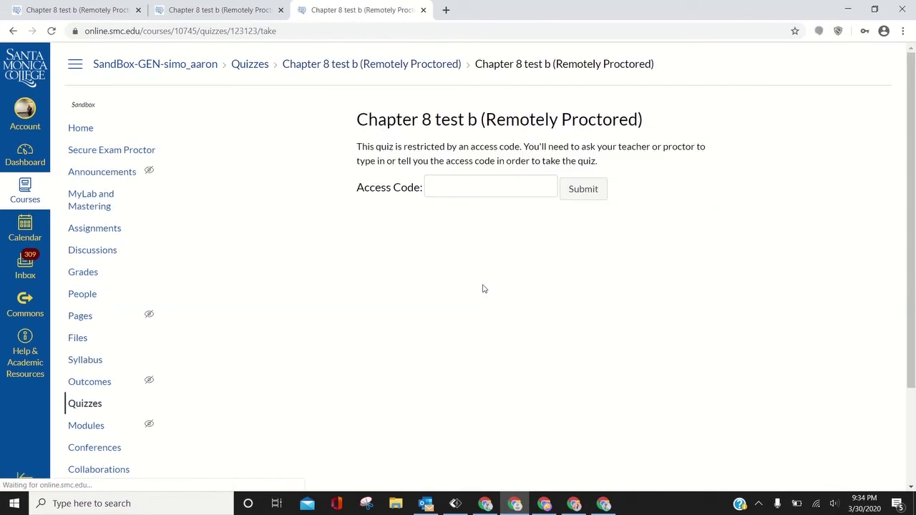
pyautogui.click(406, 250)
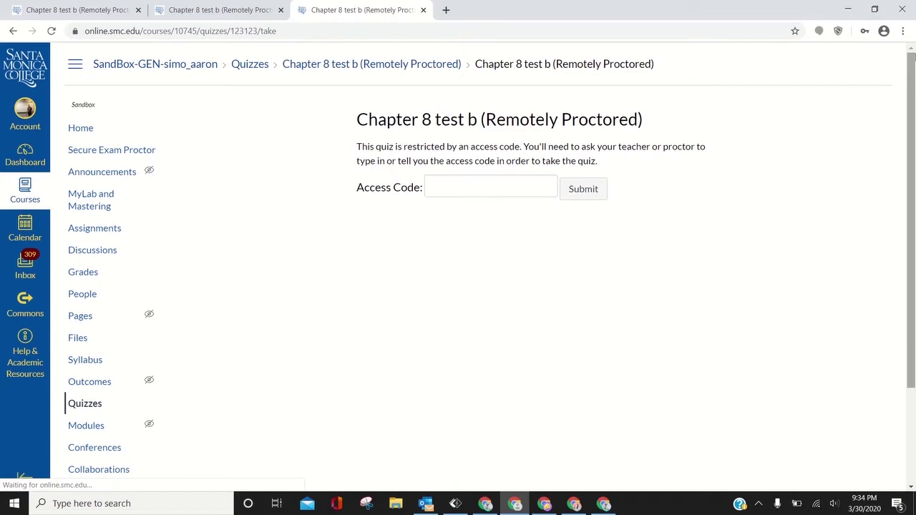
pyautogui.click(885, 32)
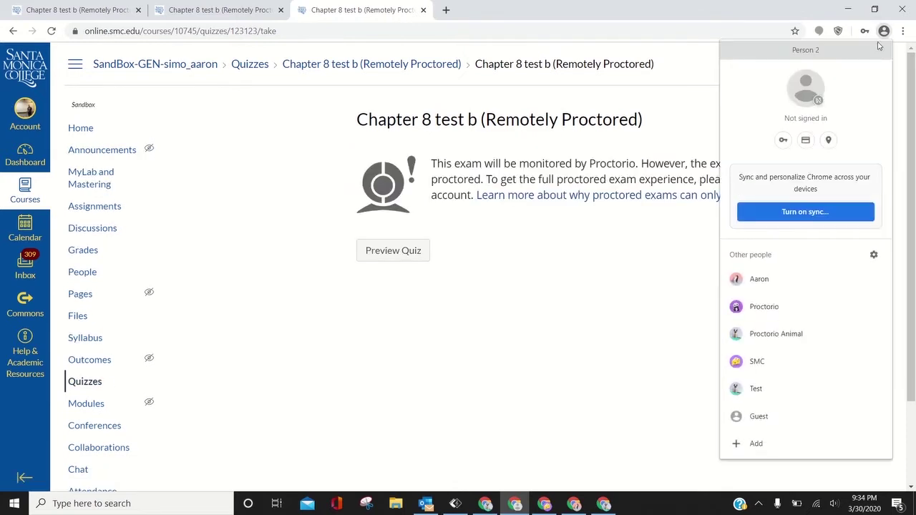
# In the SMC profile, leave the running quiz for Quizzes and reopen Chapter 8 test b.
pyautogui.click(752, 364)
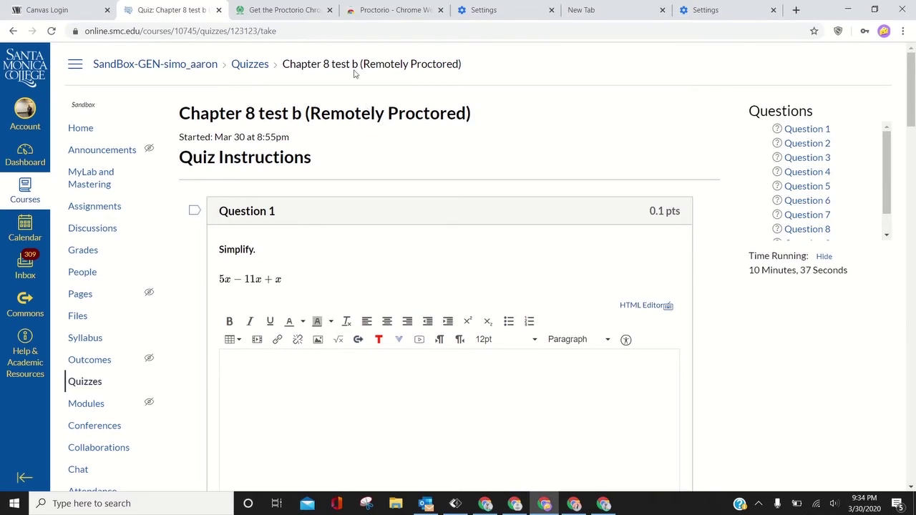
pyautogui.click(87, 383)
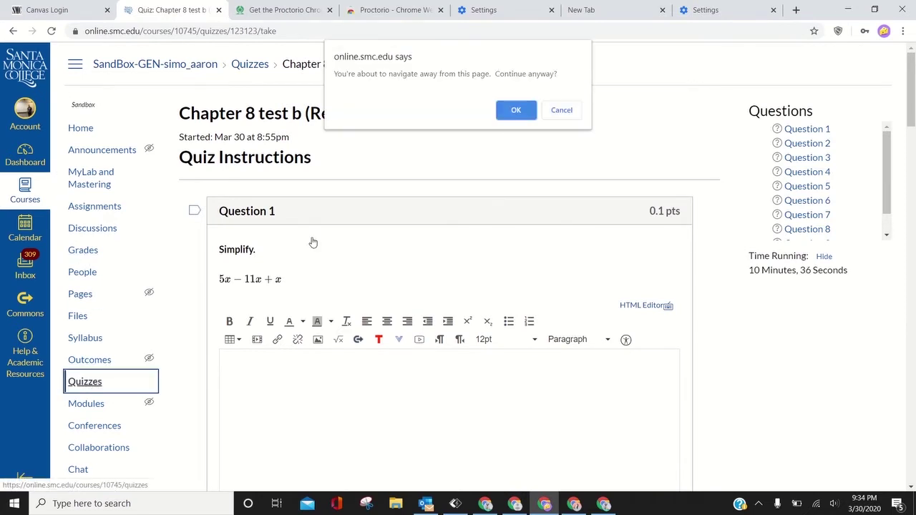
pyautogui.click(516, 110)
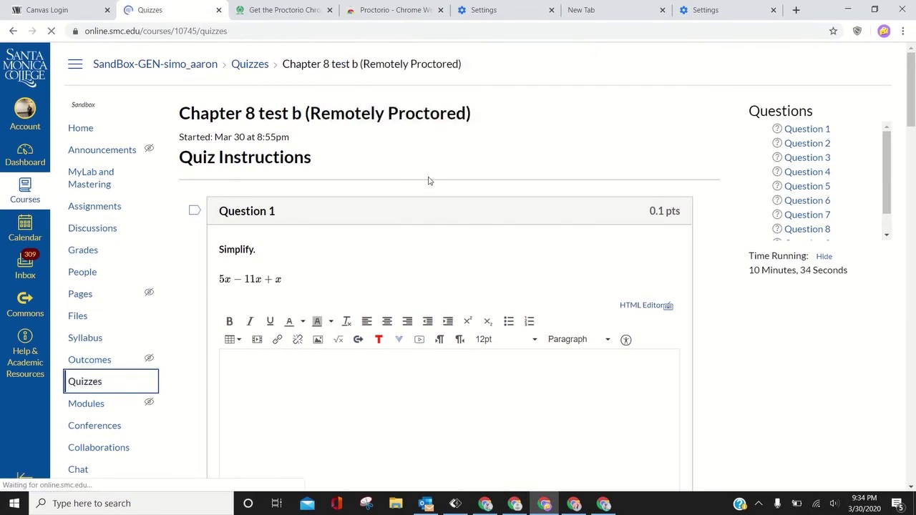
pyautogui.click(358, 195)
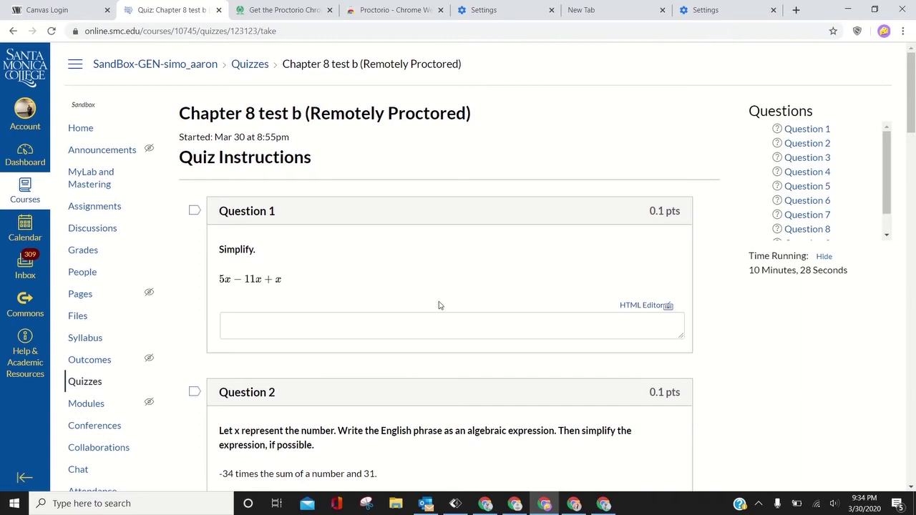
# Add a new Chrome profile named SMC2 with the corgi avatar.
pyautogui.click(883, 31)
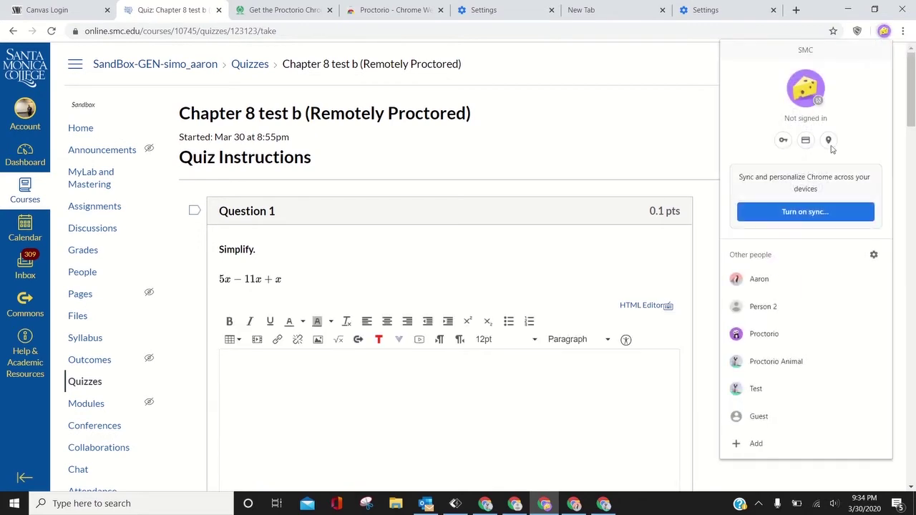
pyautogui.click(770, 444)
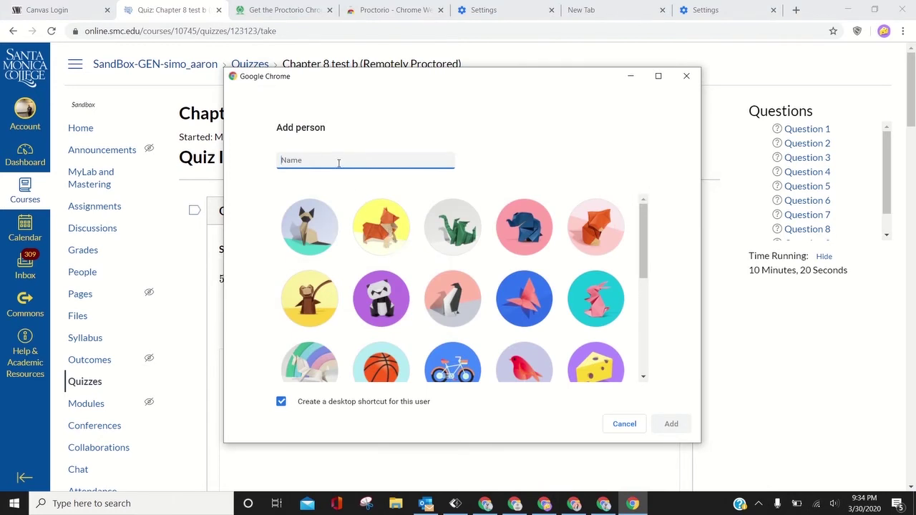
pyautogui.write('SMC2')
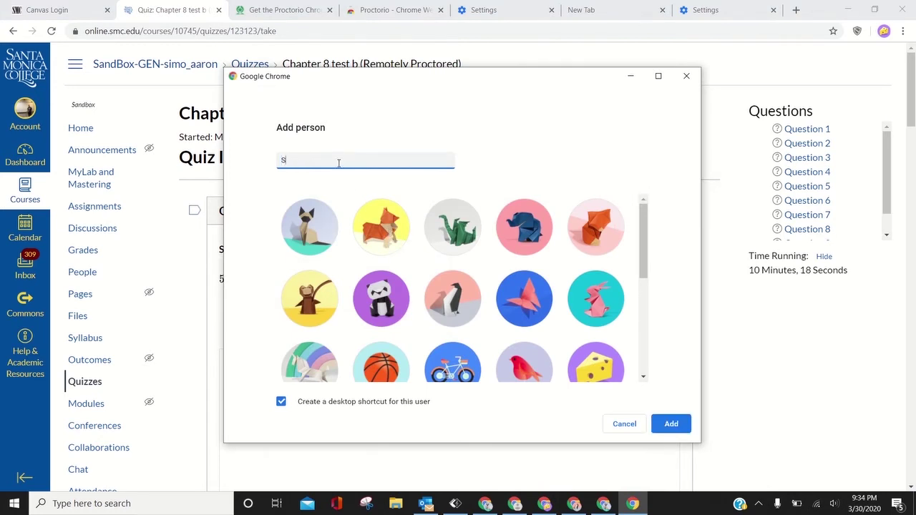
pyautogui.click(376, 226)
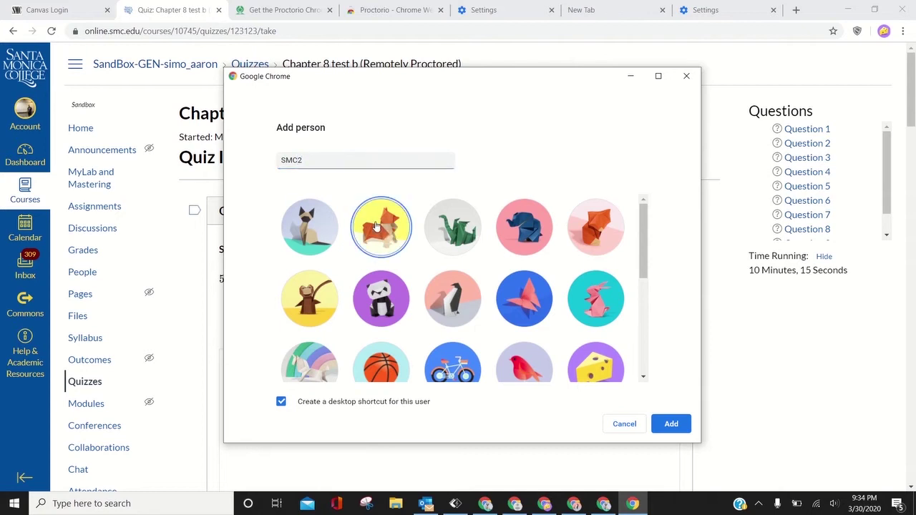
pyautogui.click(670, 425)
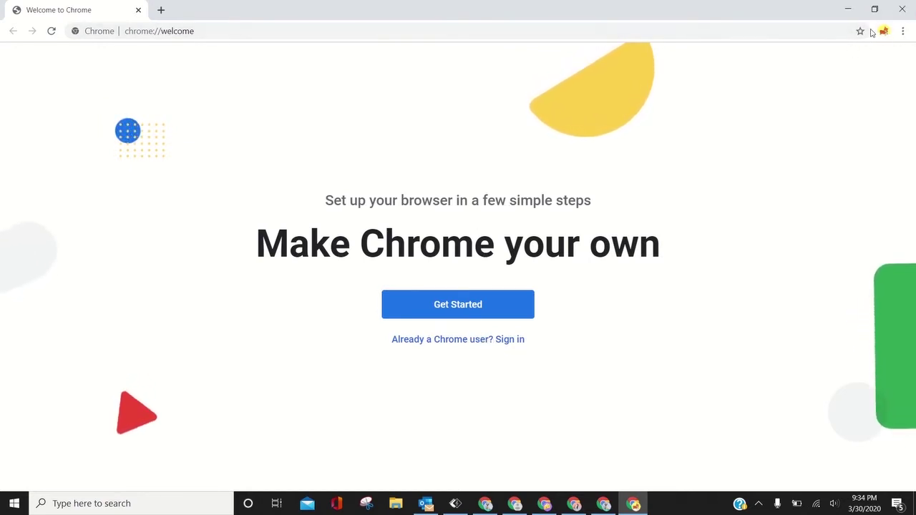
# Search 'smc canvas', open the sandbox course, and open Chapter 8 test b from Quizzes.
pyautogui.click(151, 37)
pyautogui.write('smc canvas')
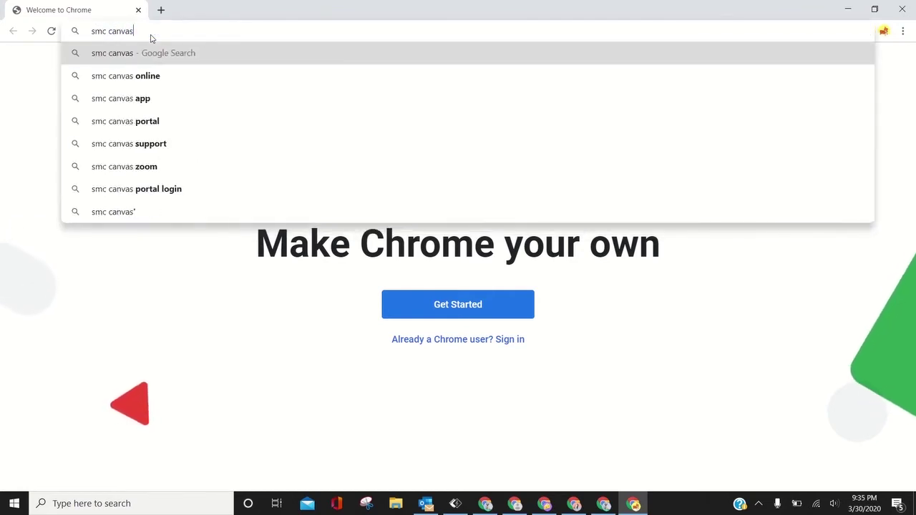
pyautogui.press('Return')
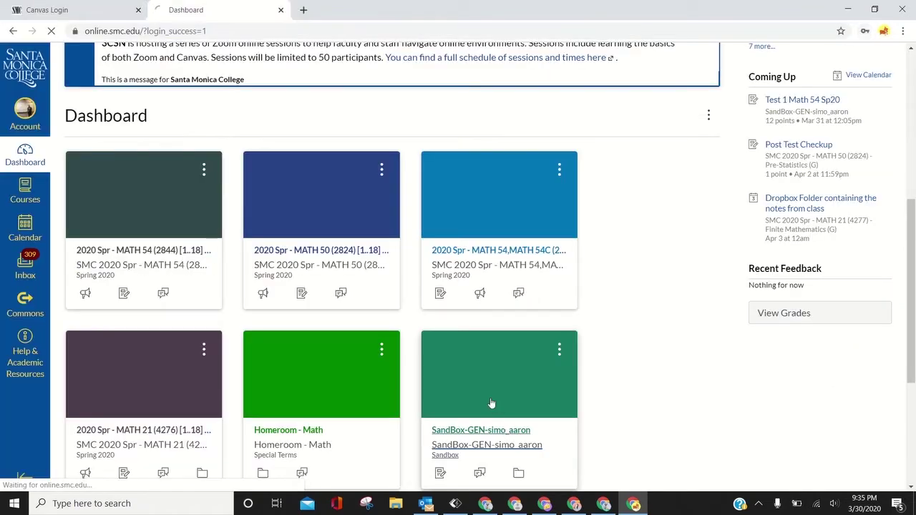
pyautogui.click(491, 403)
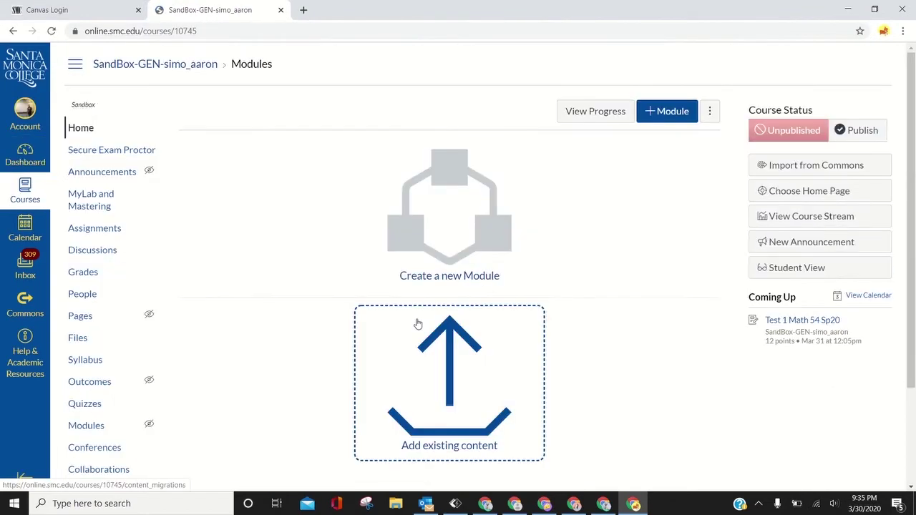
pyautogui.click(96, 410)
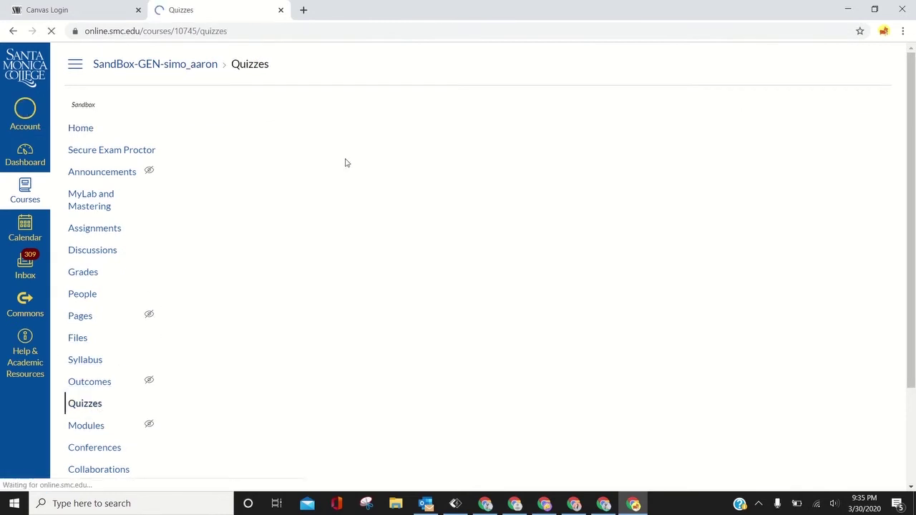
pyautogui.click(310, 194)
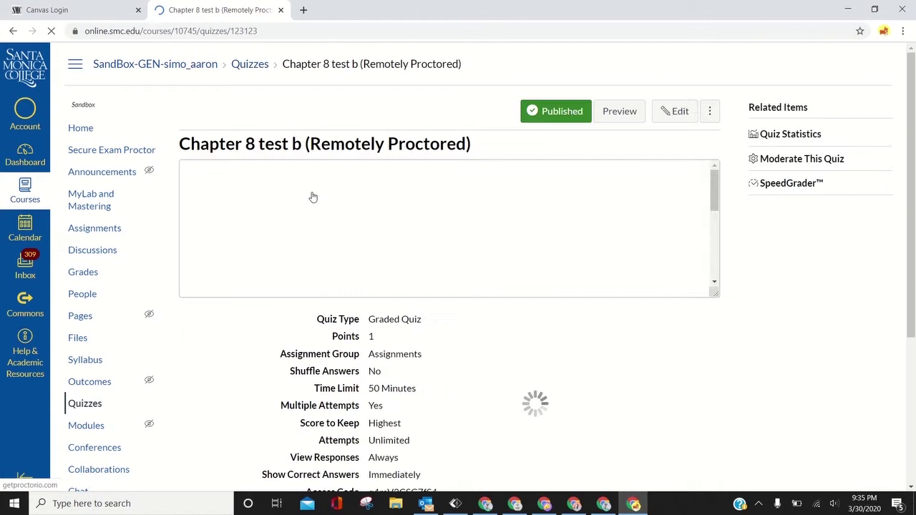
pyautogui.scroll(-4, 501, 204)
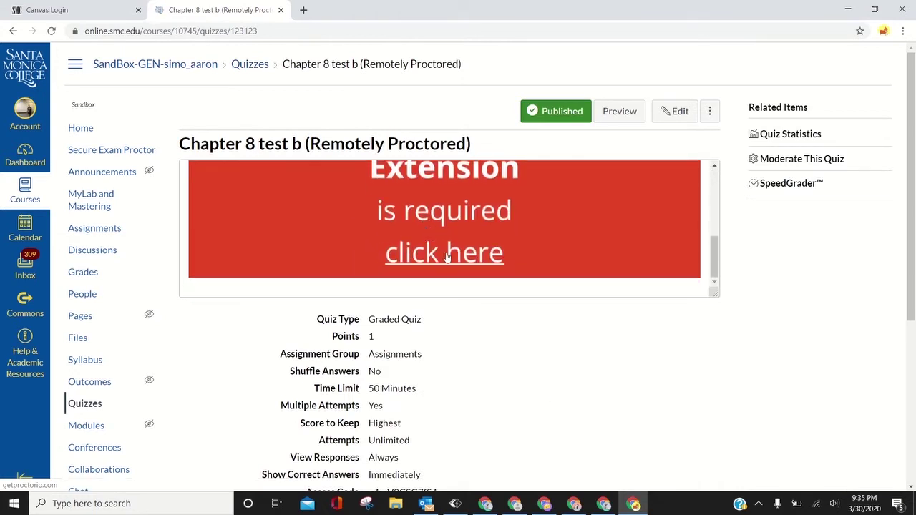
# Install the Proctorio extension from the Chrome Web Store via the quiz's required-extension link.
pyautogui.click(447, 256)
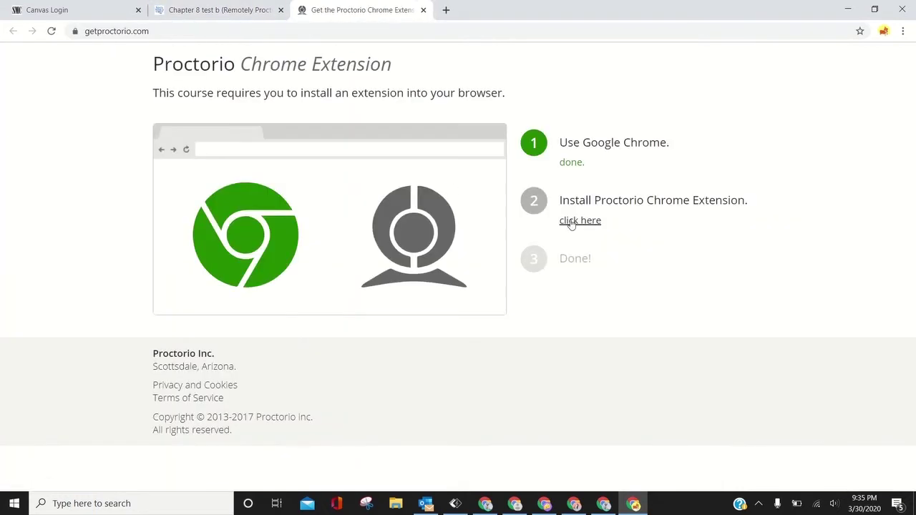
pyautogui.click(571, 222)
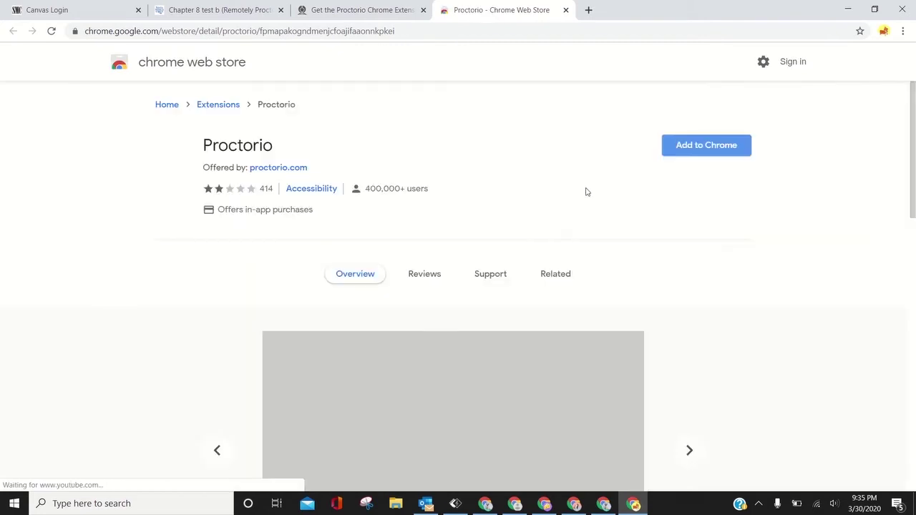
pyautogui.click(696, 146)
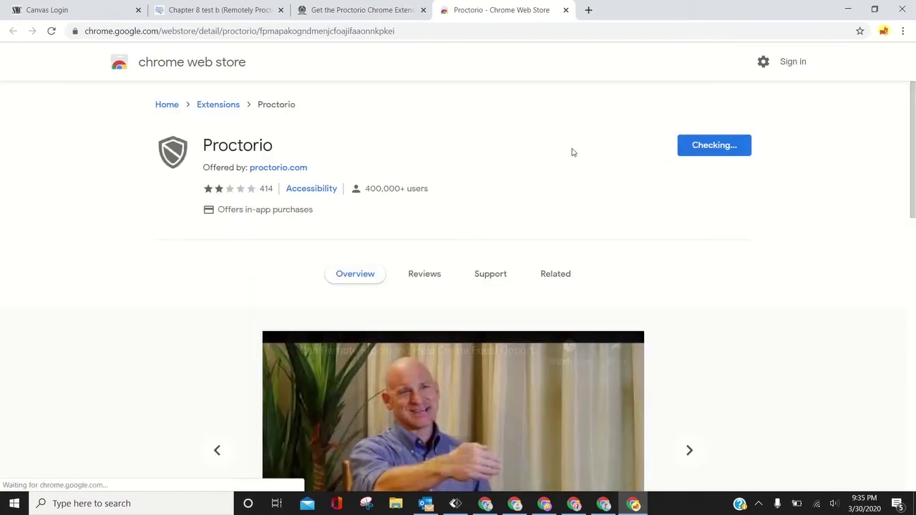
pyautogui.click(484, 217)
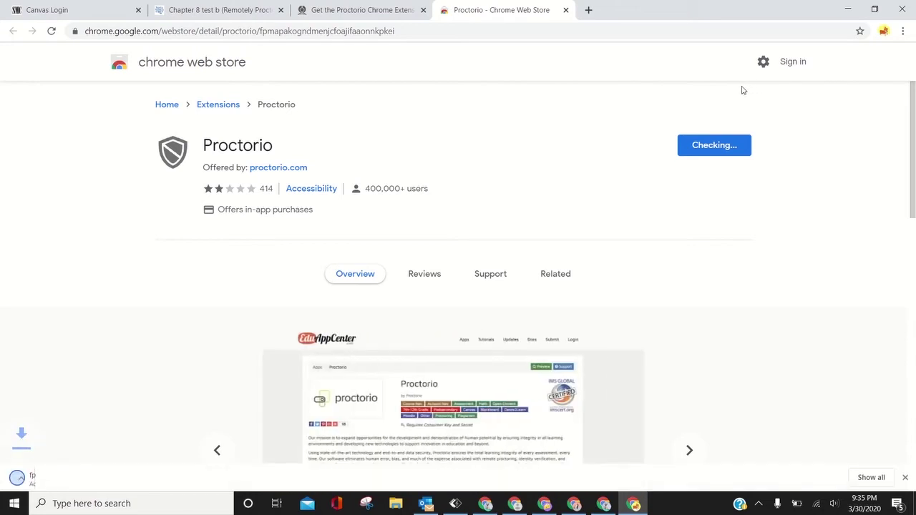
# Return to the Chapter 8 test b quiz tab and start its Preview.
pyautogui.click(231, 13)
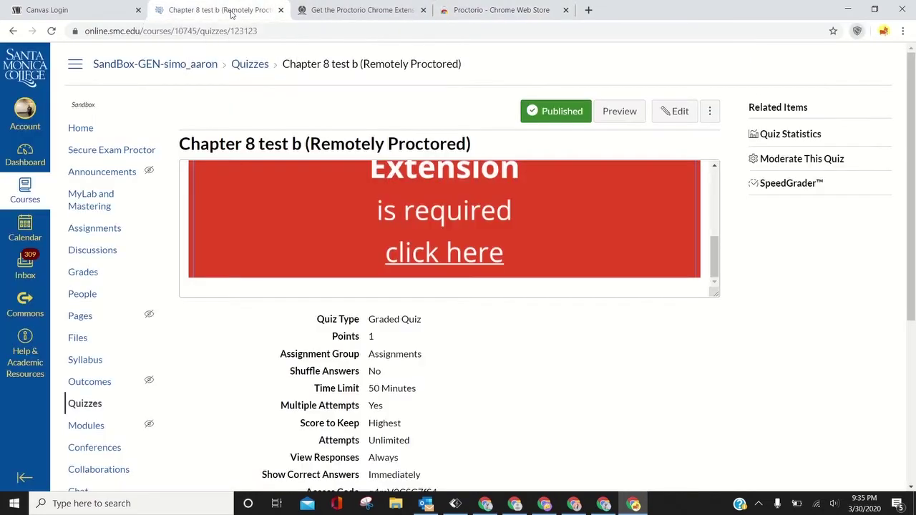
pyautogui.click(609, 112)
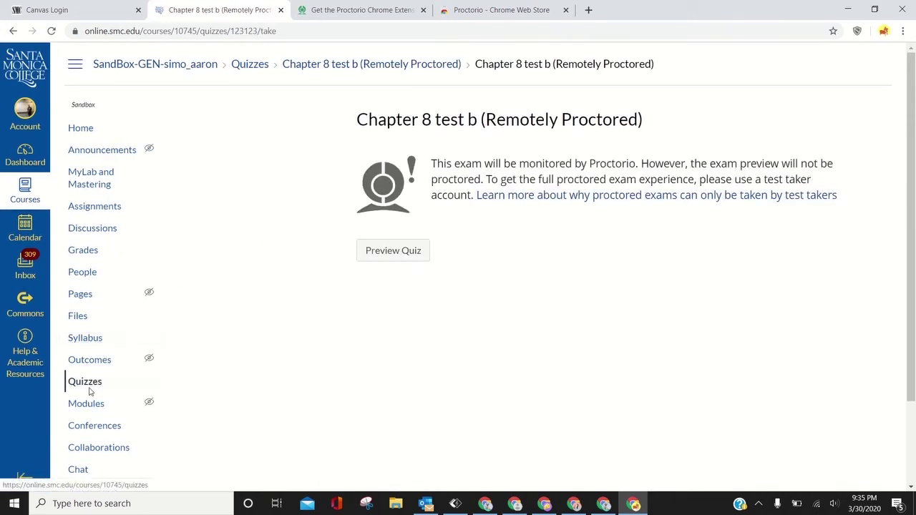
pyautogui.moveTo(89, 389); pyautogui.dragTo(454, 260)
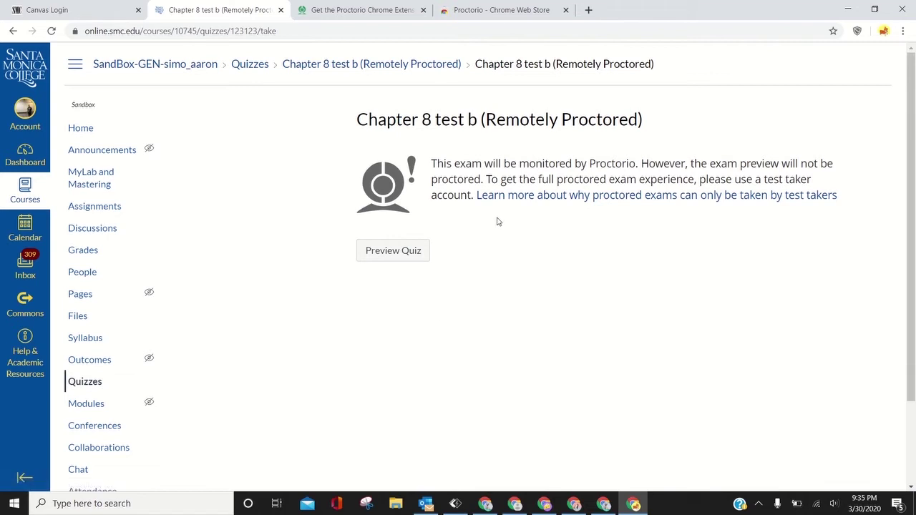
# Launch the quiz preview and save the updated password in Chrome.
pyautogui.click(393, 250)
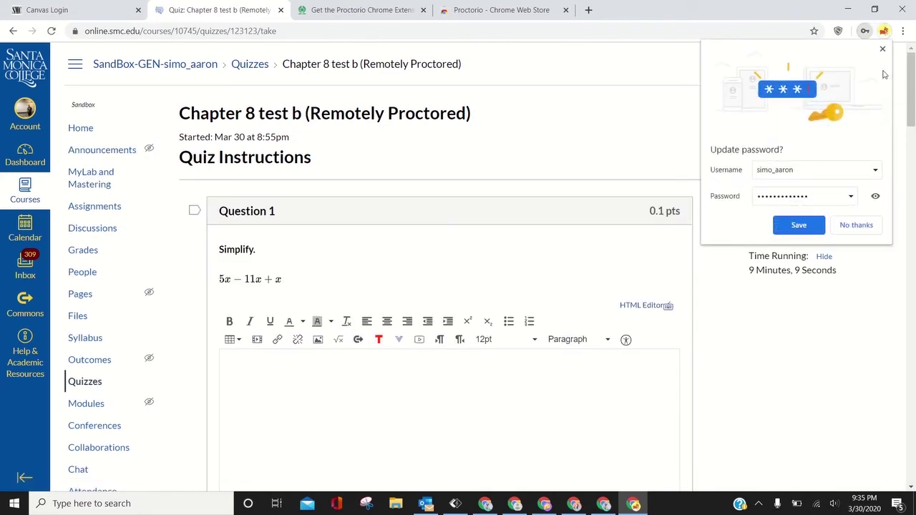
pyautogui.click(799, 226)
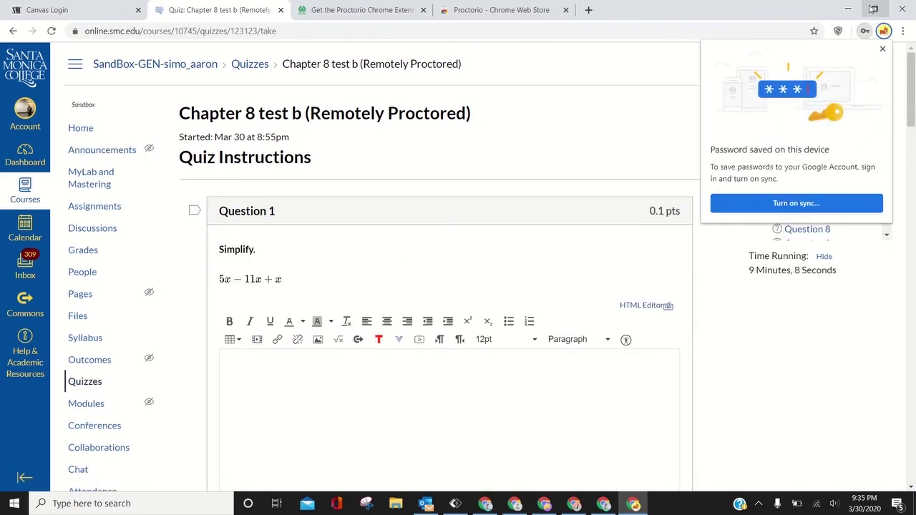
pyautogui.click(884, 49)
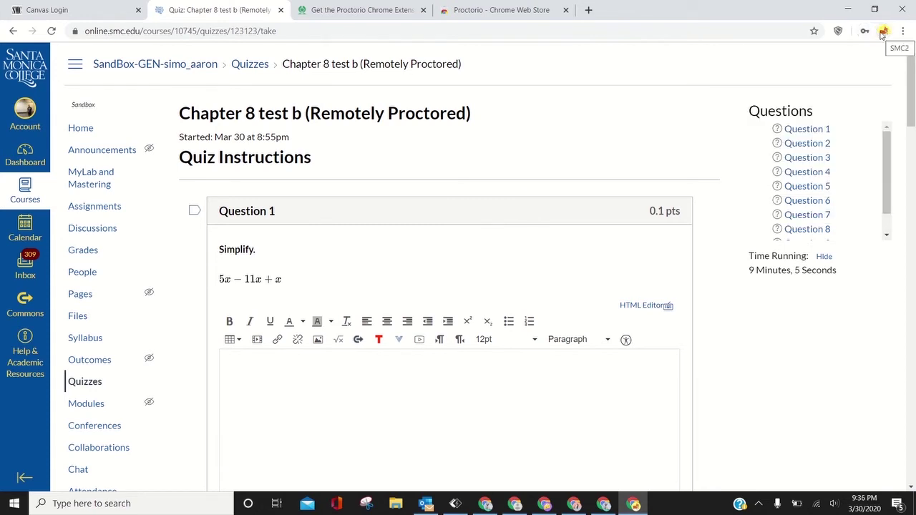
# Leave the quiz for the course Home, then reopen Chapter 8 test b from Quizzes.
pyautogui.click(93, 131)
pyautogui.click(516, 110)
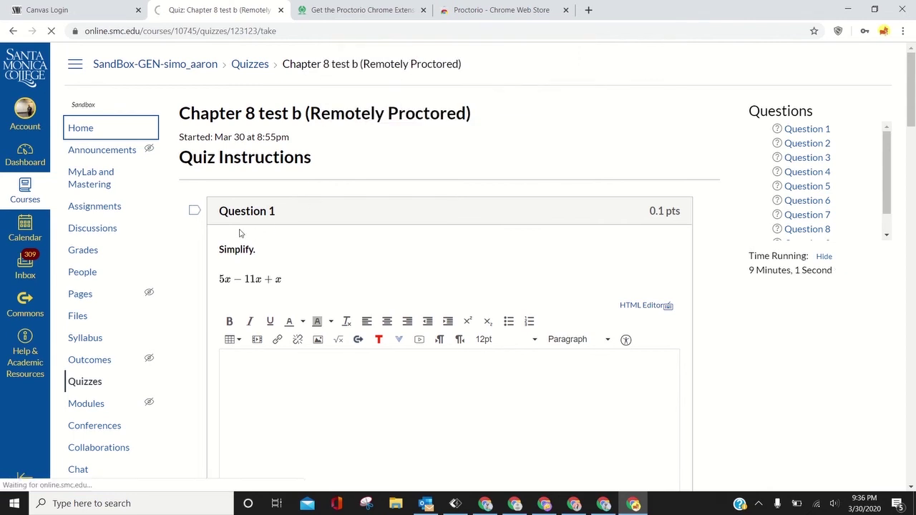
pyautogui.click(89, 385)
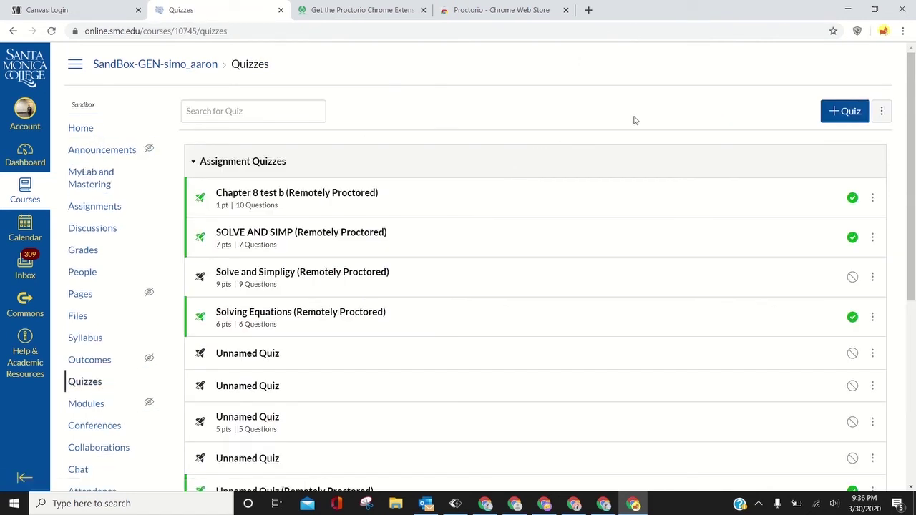
pyautogui.click(292, 195)
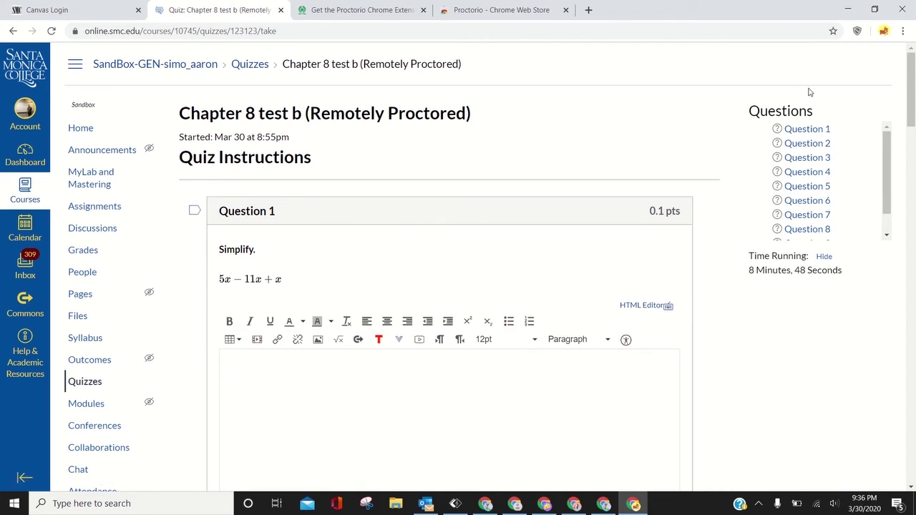
# Open Proctorio's Live Chat from its toolbar icon, then minimise the chat panel.
pyautogui.click(857, 31)
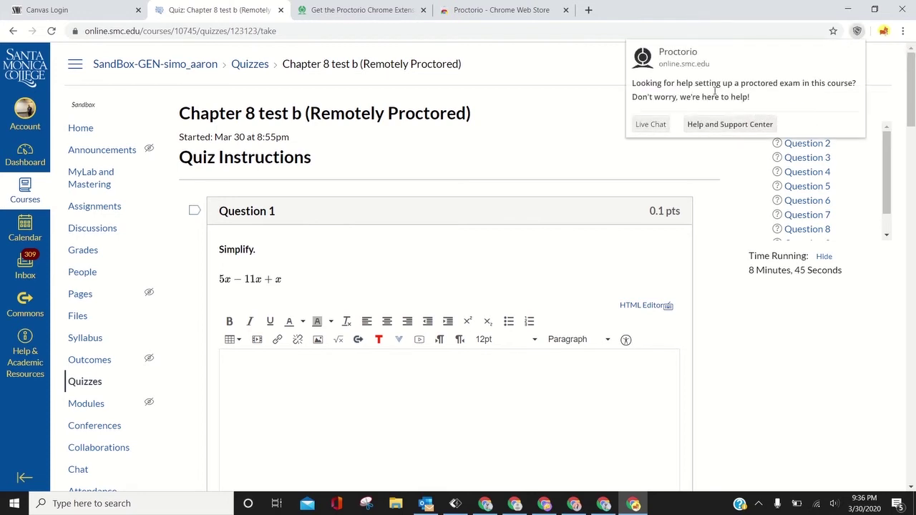
pyautogui.click(652, 125)
pyautogui.click(653, 125)
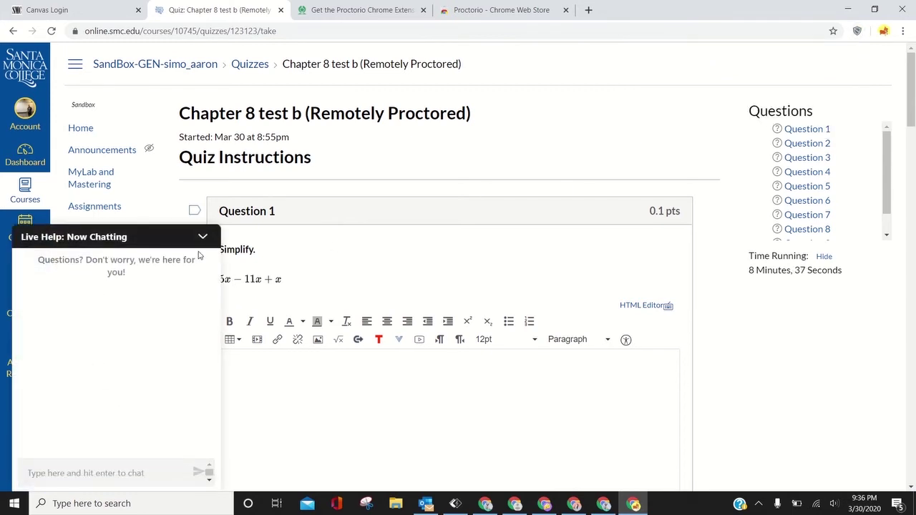
pyautogui.click(204, 240)
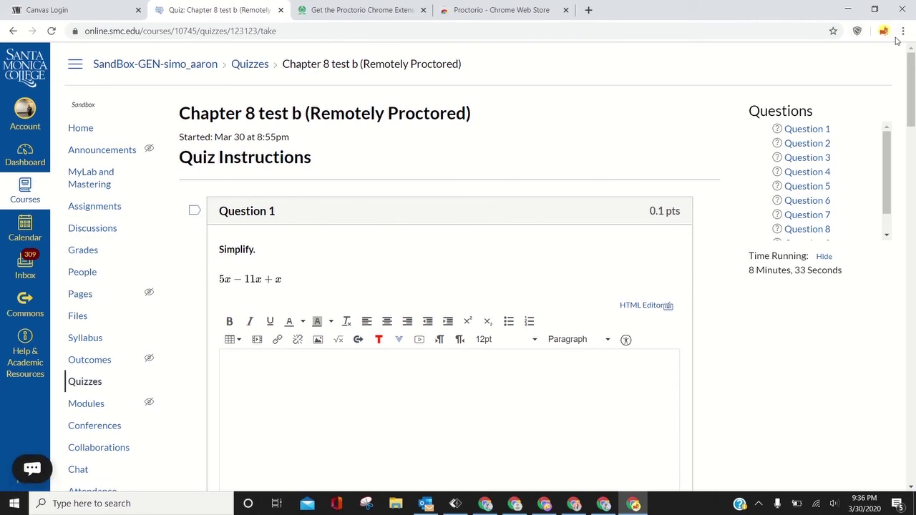
# Leave the quiz for Course Settings and save the course Navigation tab arrangement.
pyautogui.scroll(-3, 249, 334)
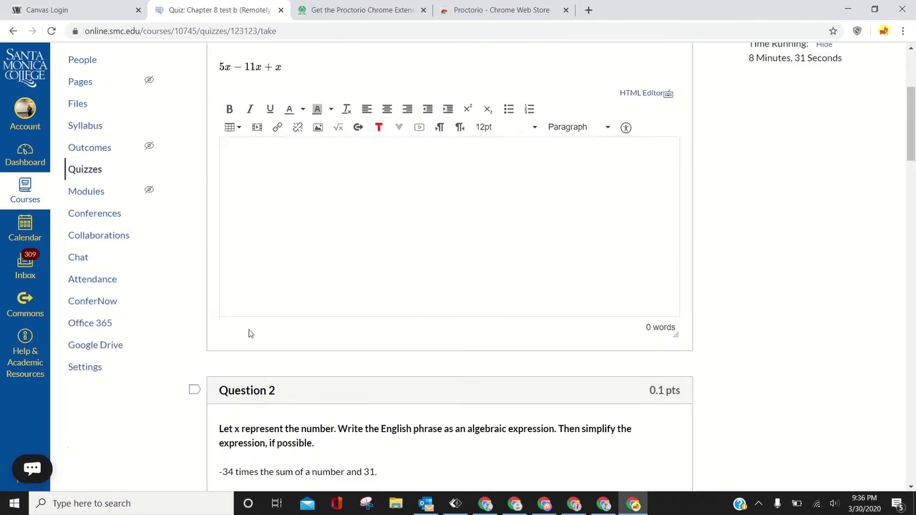
pyautogui.scroll(-1, 249, 333)
pyautogui.click(84, 281)
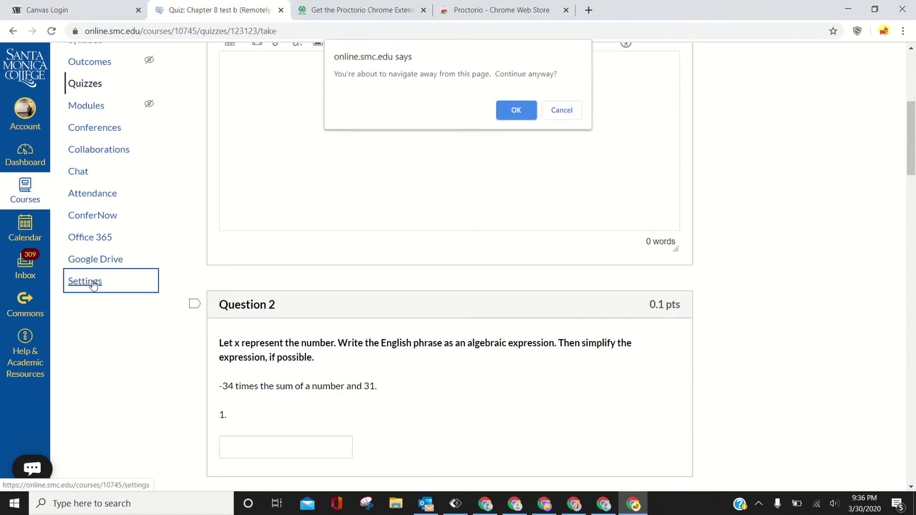
pyautogui.click(517, 110)
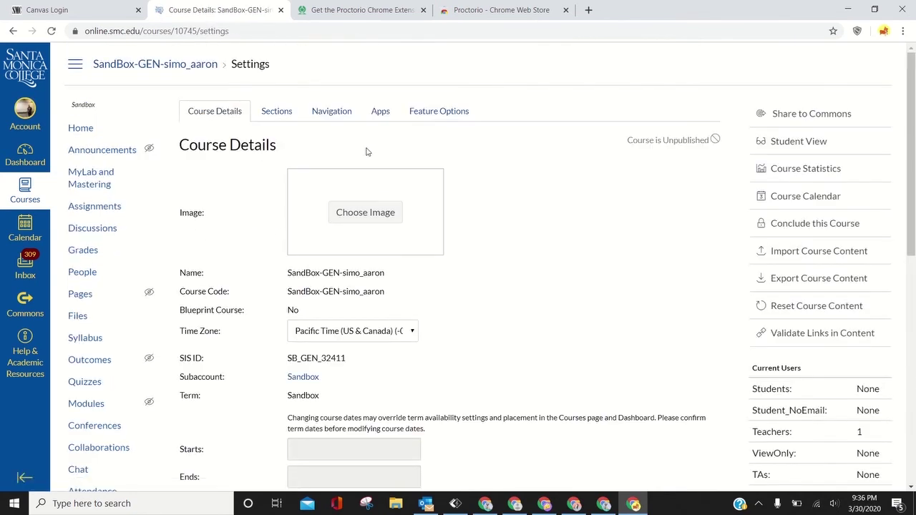
pyautogui.click(330, 111)
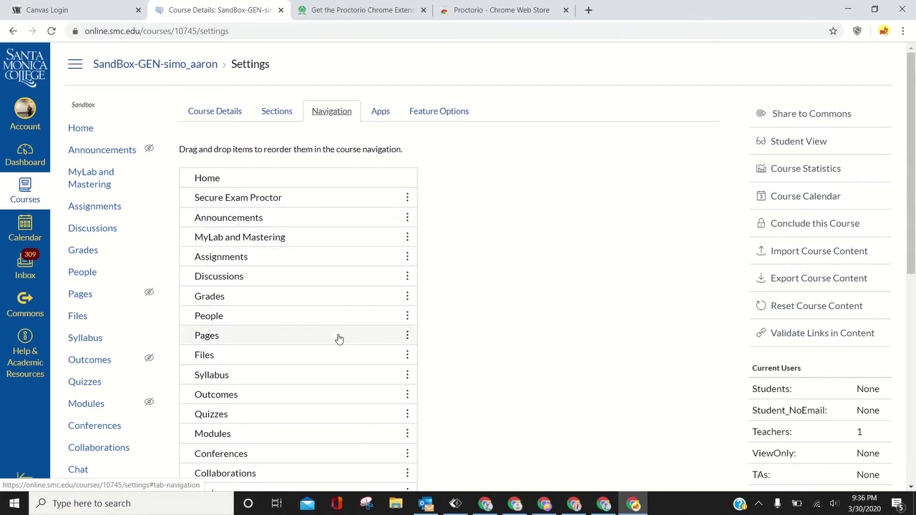
pyautogui.scroll(-3, 453, 334)
pyautogui.scroll(-3, 354, 423)
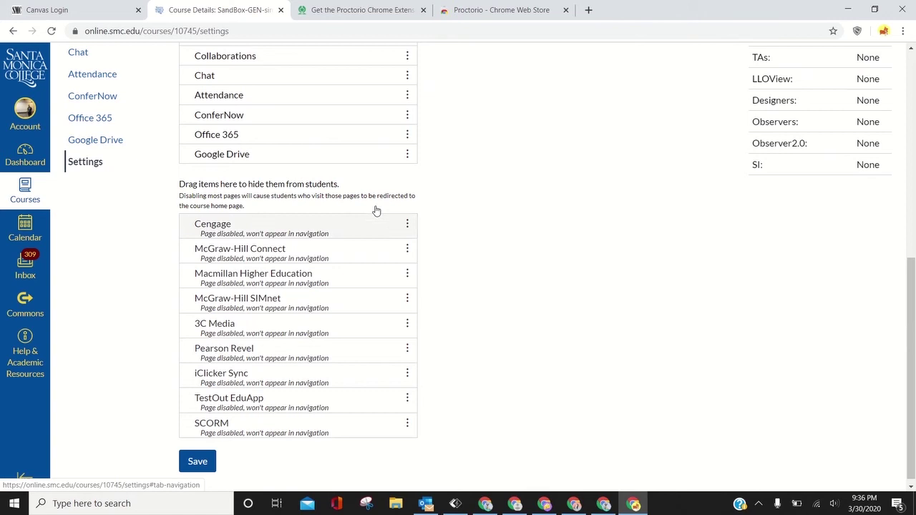
pyautogui.click(197, 462)
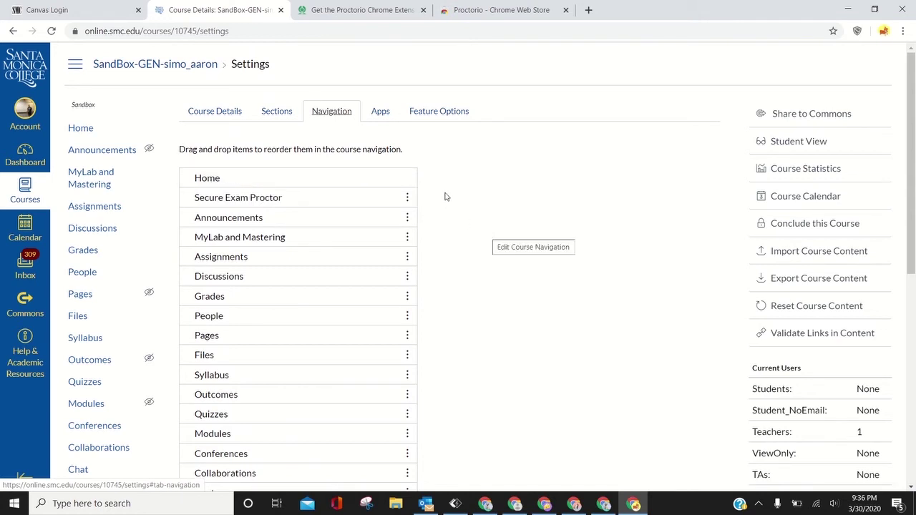
pyautogui.click(904, 31)
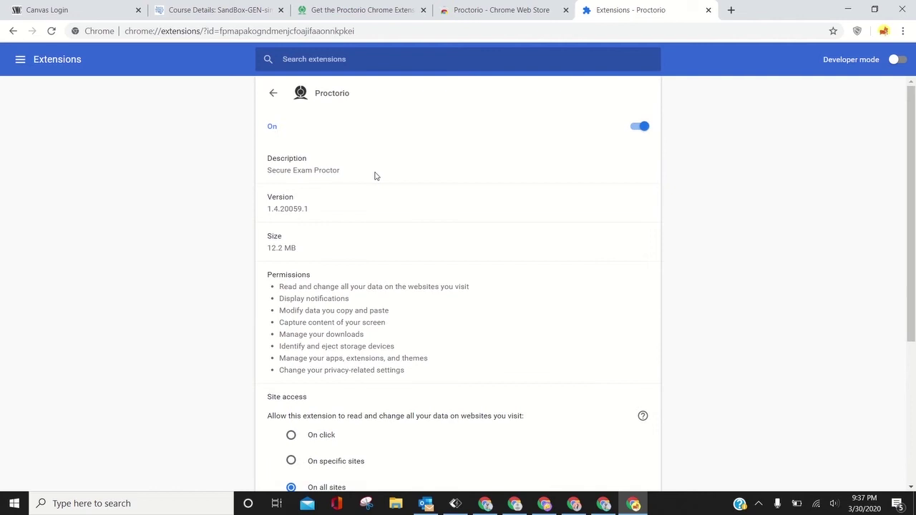
# Enable Allow in incognito for Proctorio and close its details tab.
pyautogui.scroll(-3, 370, 307)
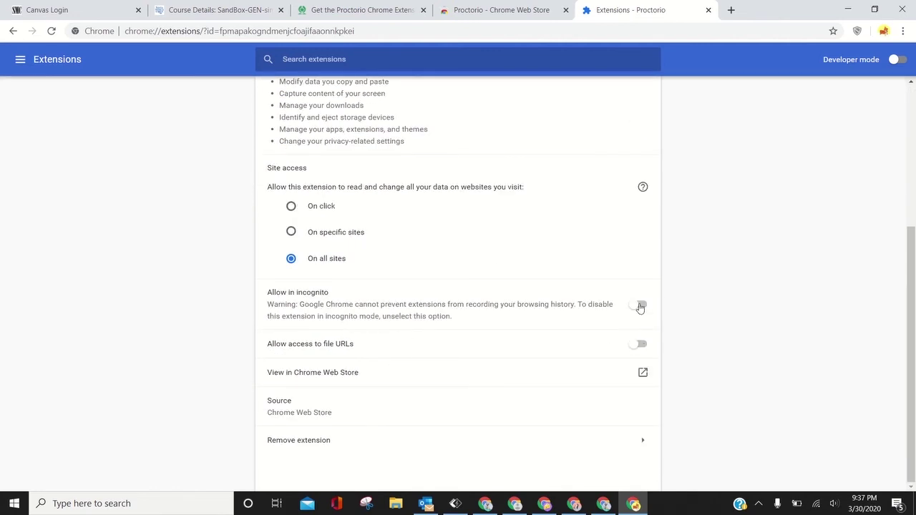
pyautogui.scroll(2, 434, 349)
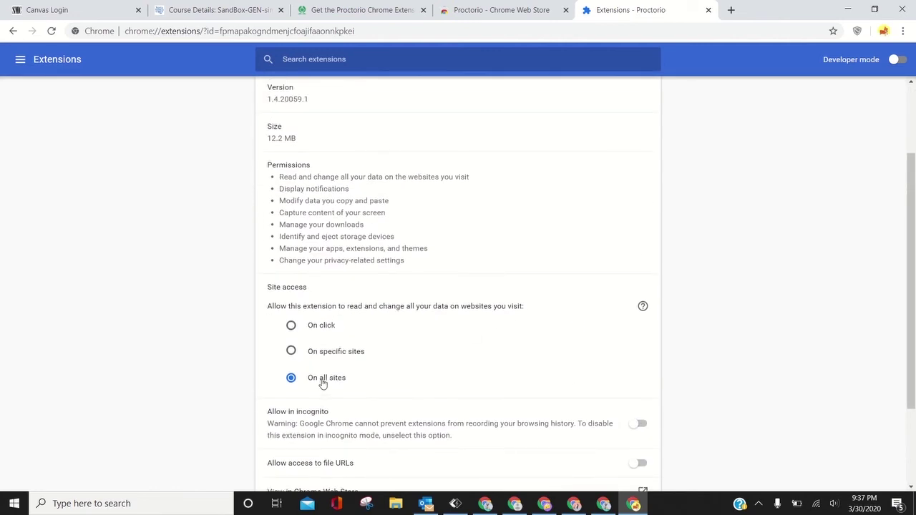
pyautogui.click(639, 425)
pyautogui.scroll(2, 623, 429)
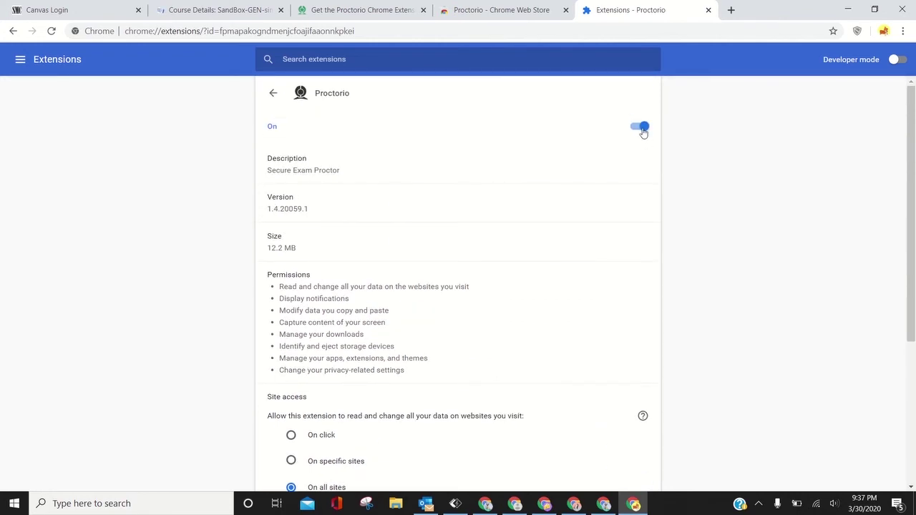
pyautogui.hotkey('ctrl', 'w')
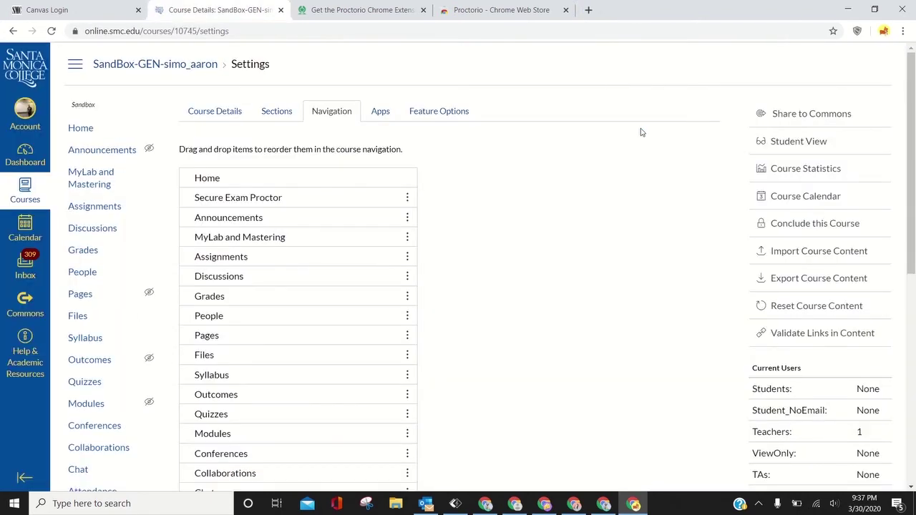
# Turn the Proctorio extension off on the Extensions page and close that tab.
pyautogui.click(903, 32)
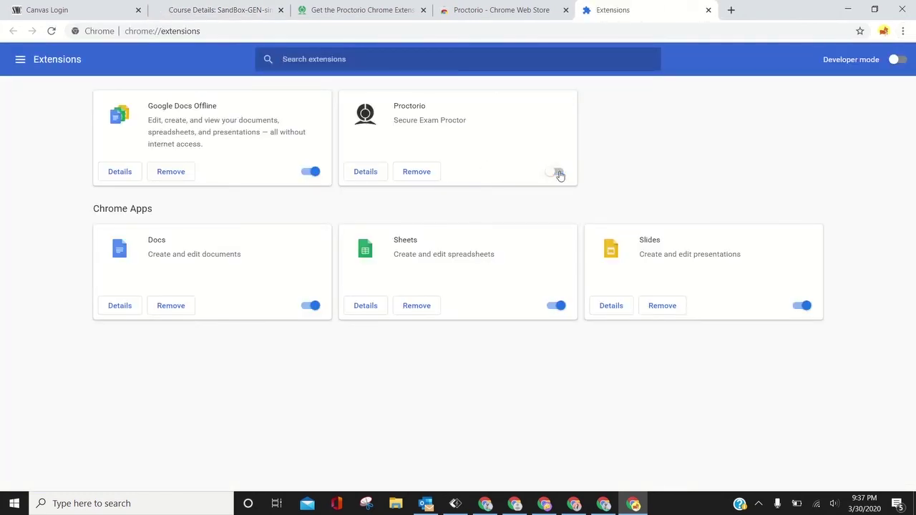
pyautogui.click(558, 172)
pyautogui.hotkey('ctrl', 'w')
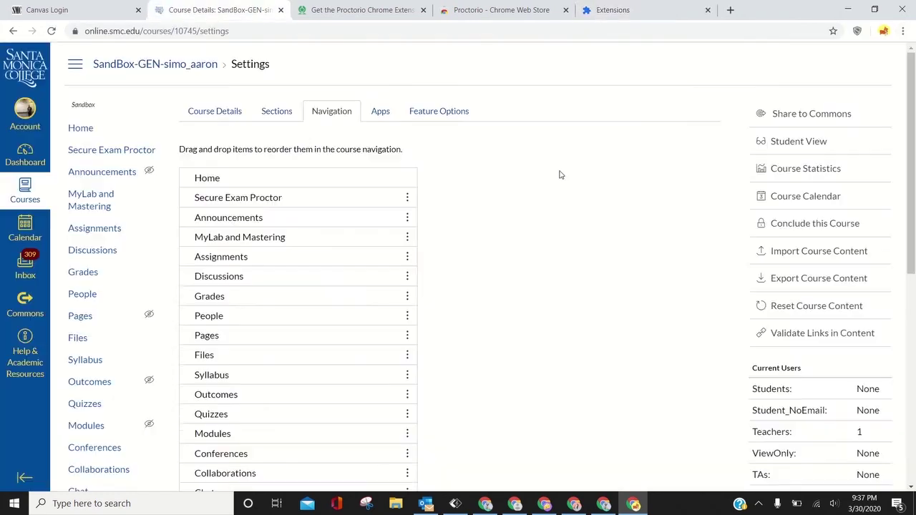
pyautogui.click(903, 30)
# Clear all-time browsing history, cookies and cached files in Chrome.
pyautogui.moveTo(800, 200)
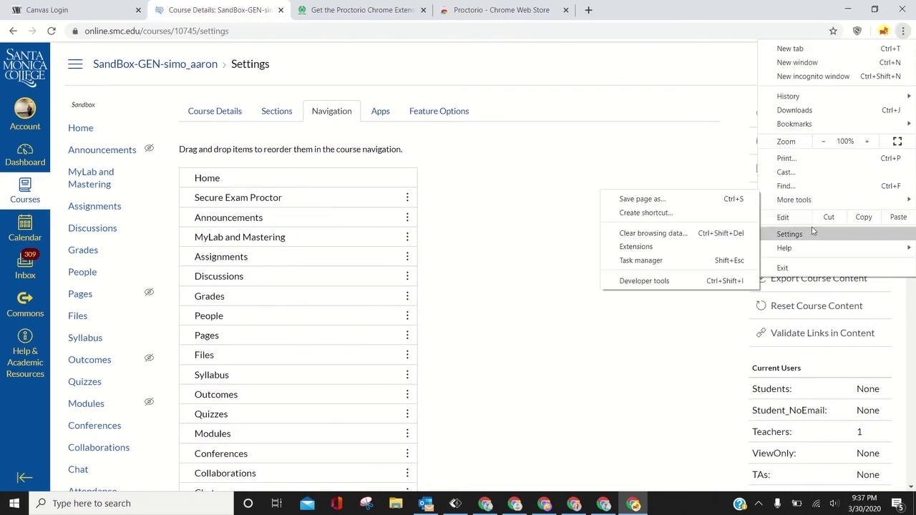
pyautogui.click(654, 233)
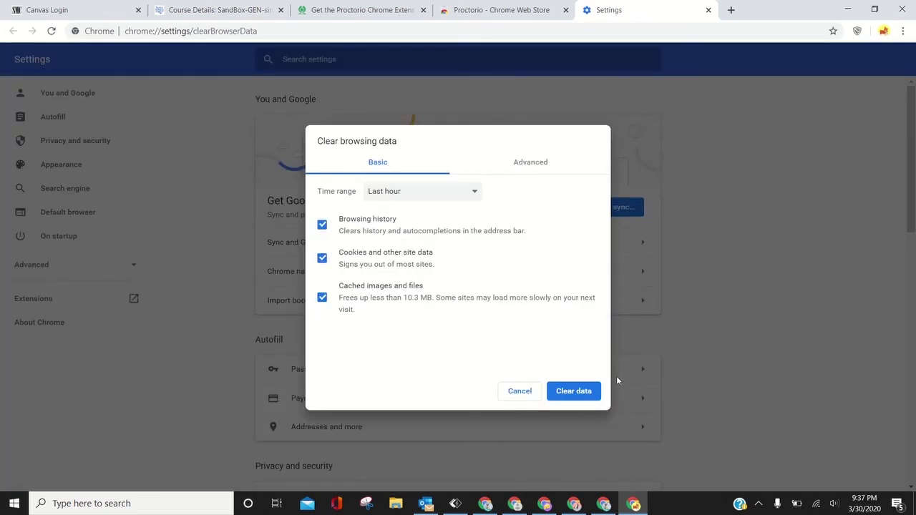
pyautogui.click(406, 193)
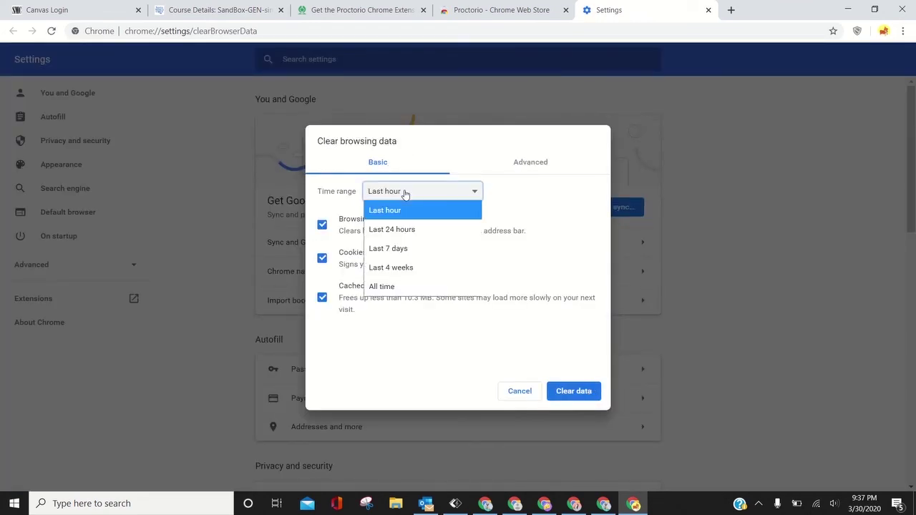
pyautogui.click(391, 286)
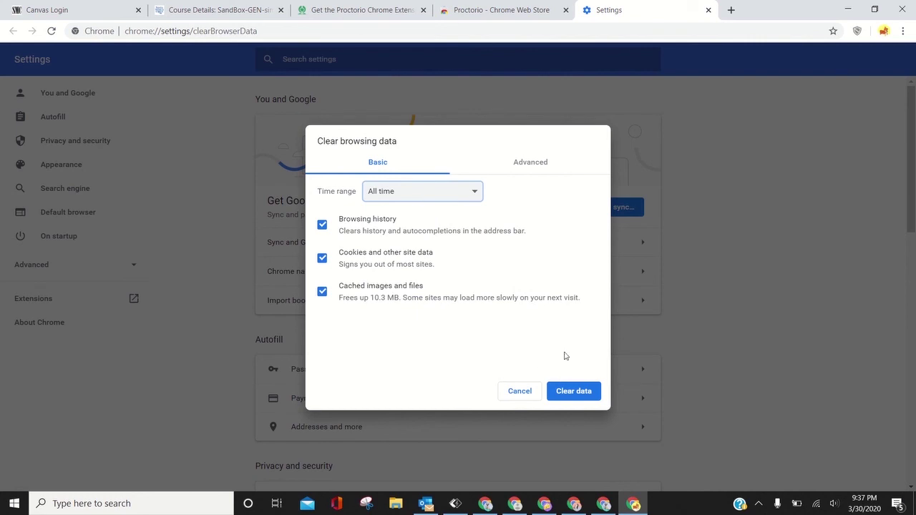
pyautogui.click(572, 391)
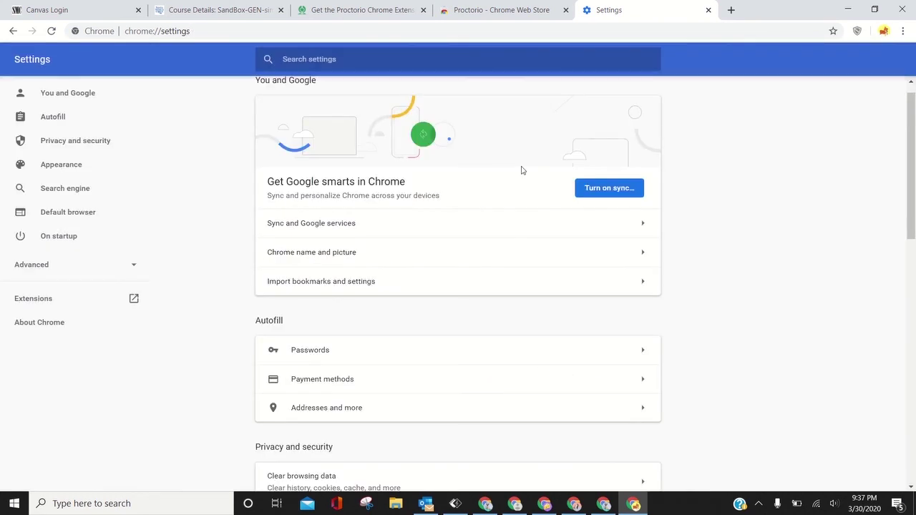
# Clear all-time data again on the Advanced tab, including autofill form data and site settings.
pyautogui.click(902, 31)
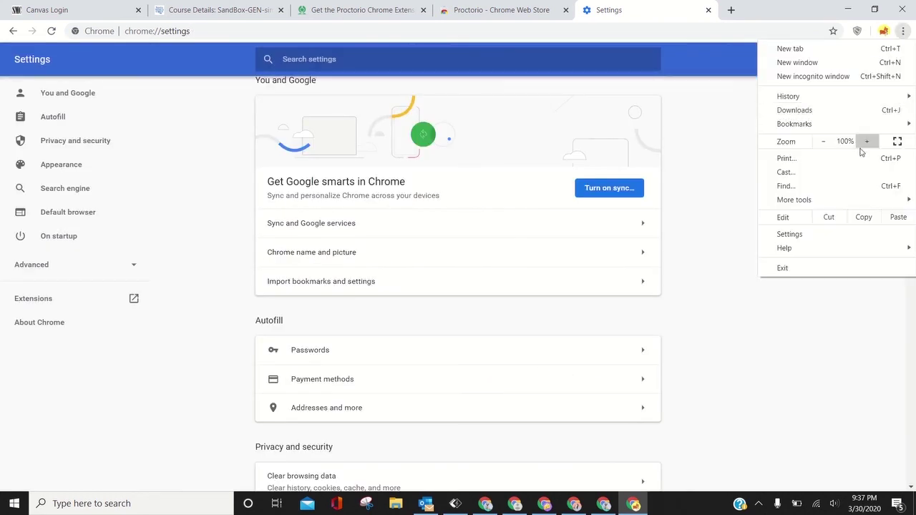
pyautogui.moveTo(816, 200)
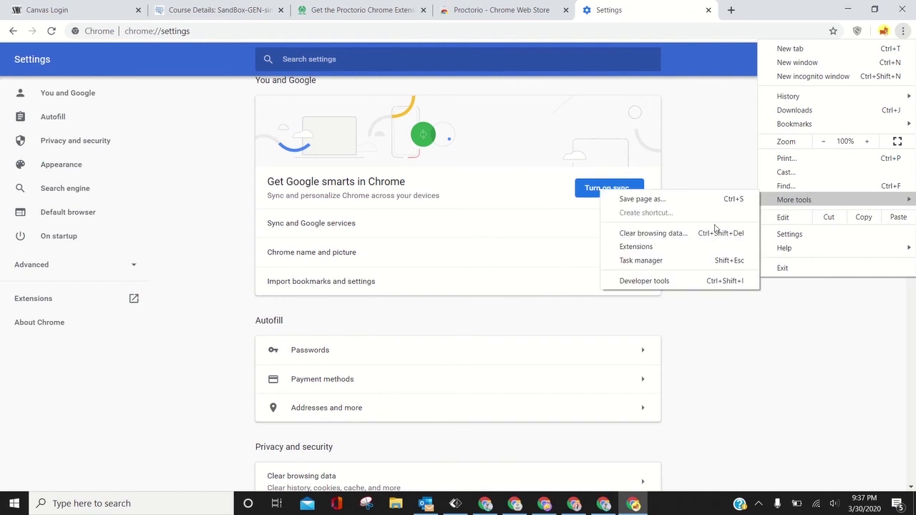
pyautogui.click(675, 235)
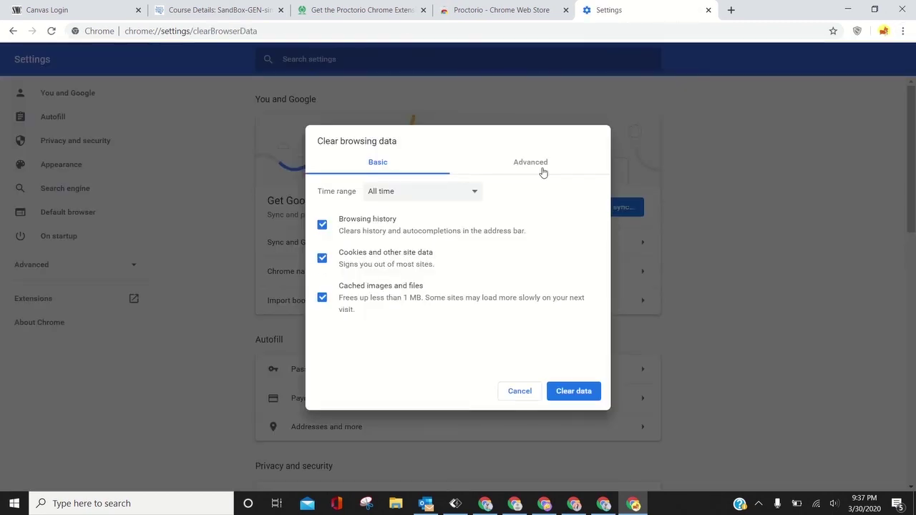
pyautogui.click(533, 163)
pyautogui.click(420, 197)
pyautogui.click(411, 284)
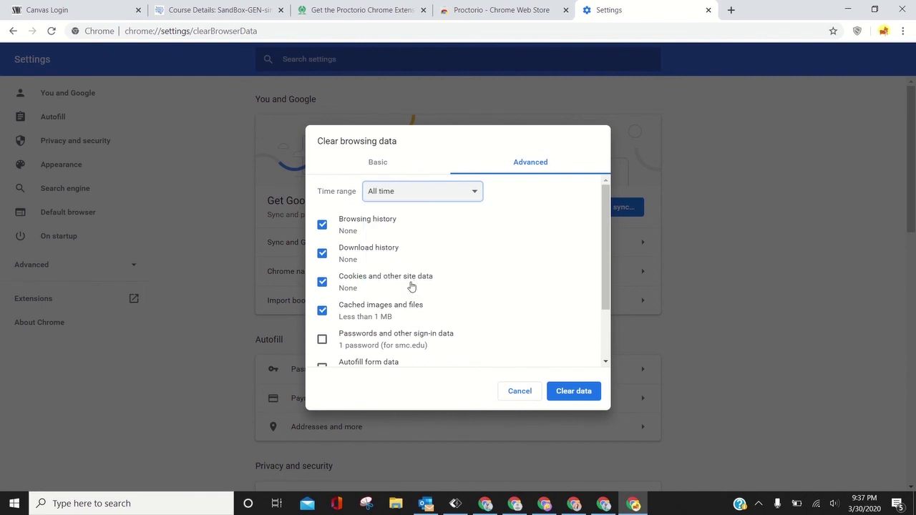
pyautogui.scroll(-2, 401, 275)
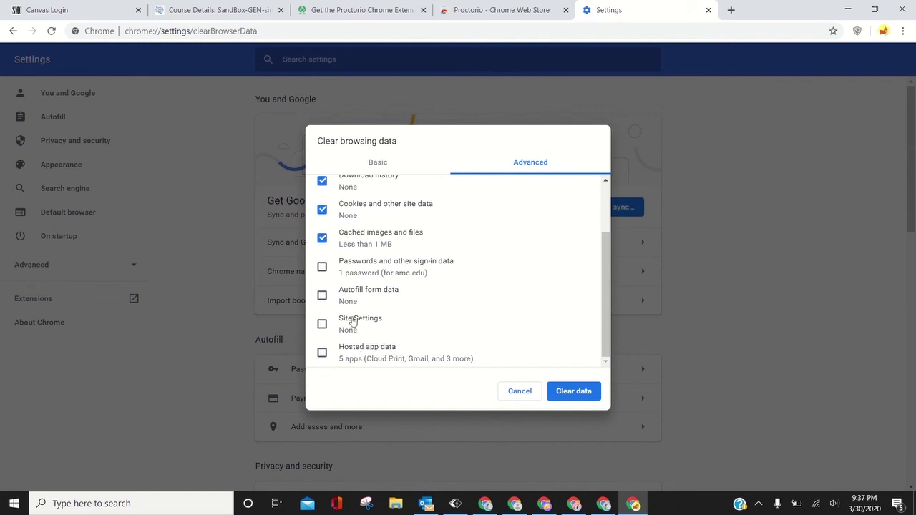
pyautogui.click(322, 295)
pyautogui.click(322, 323)
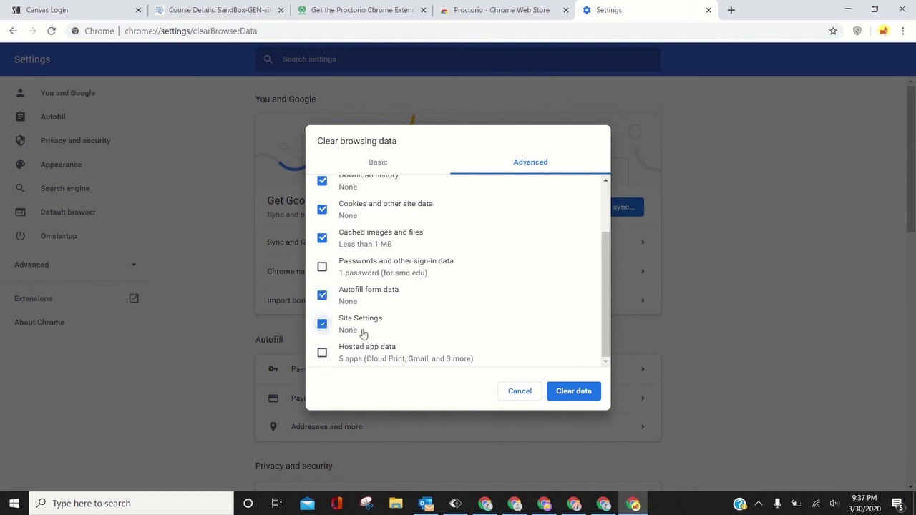
pyautogui.click(577, 391)
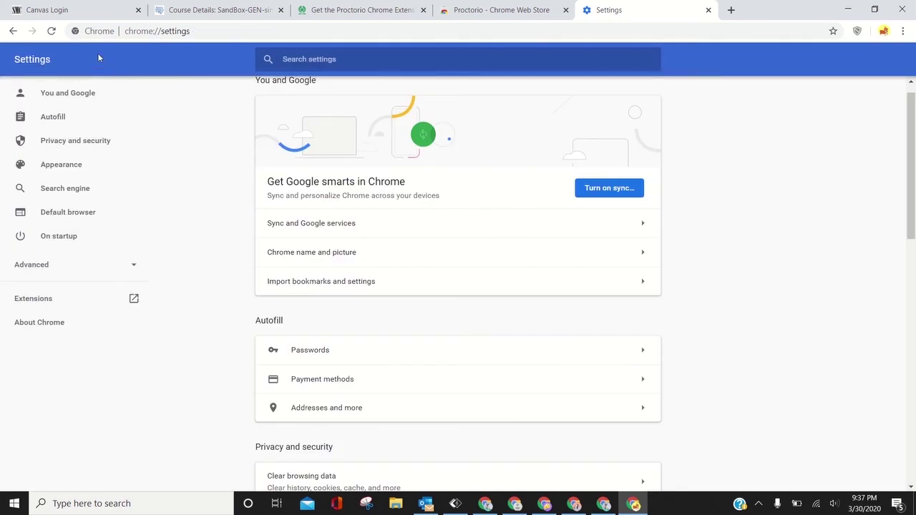
# Switch back to the Canvas course settings tab showing the Navigation list.
pyautogui.click(224, 10)
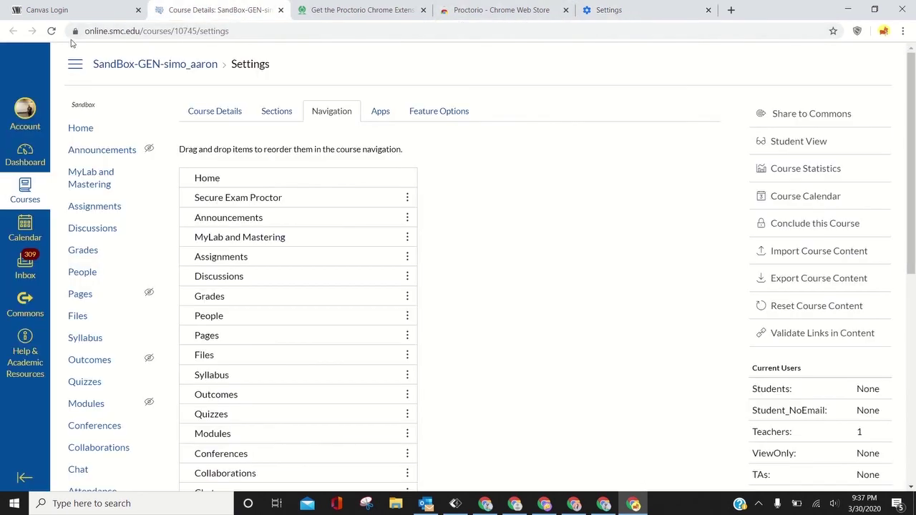